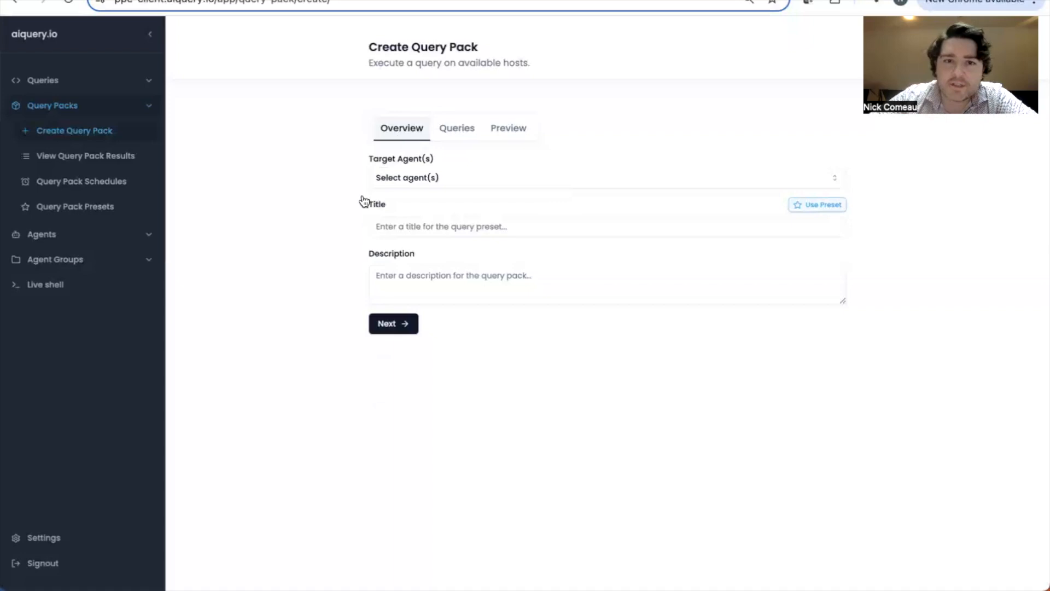
- Title the query pack "My first query pack", describe it as "this is an example", and proceed to its queries
click(484, 227)
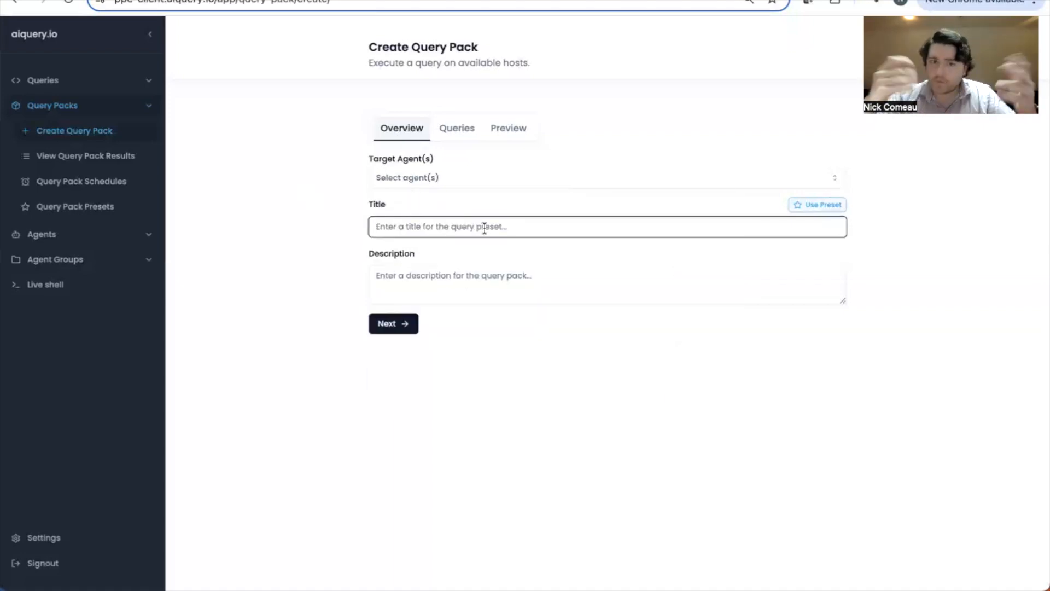
text(My first query pack)
click(496, 280)
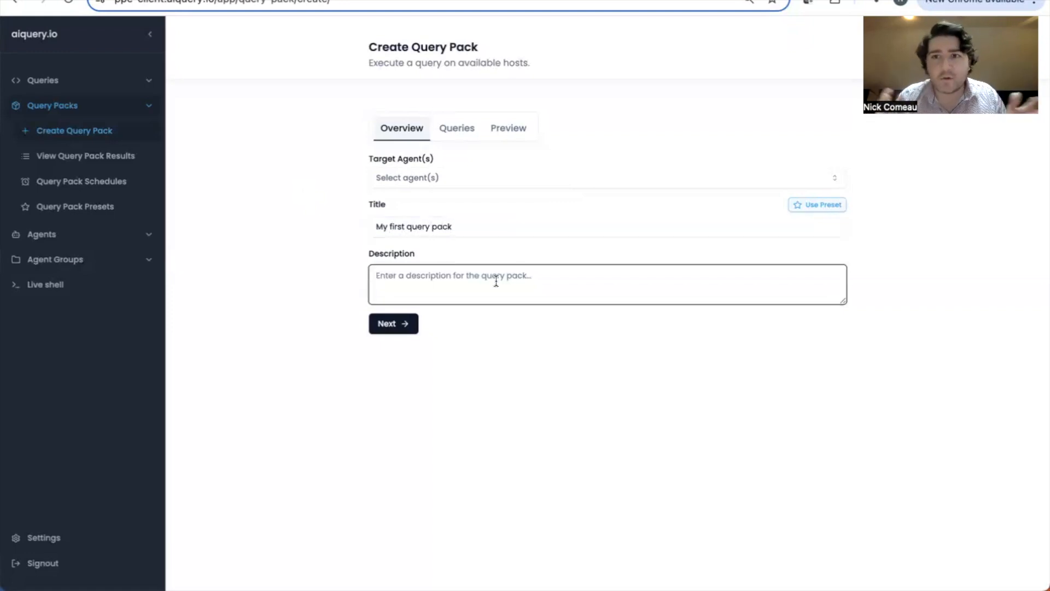
text(this is an example)
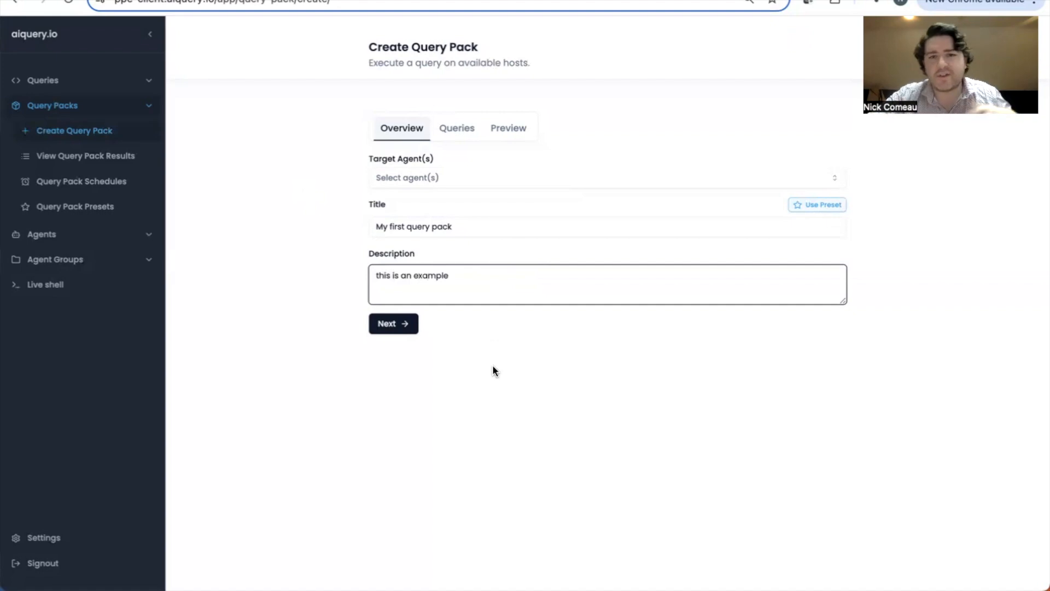
click(408, 326)
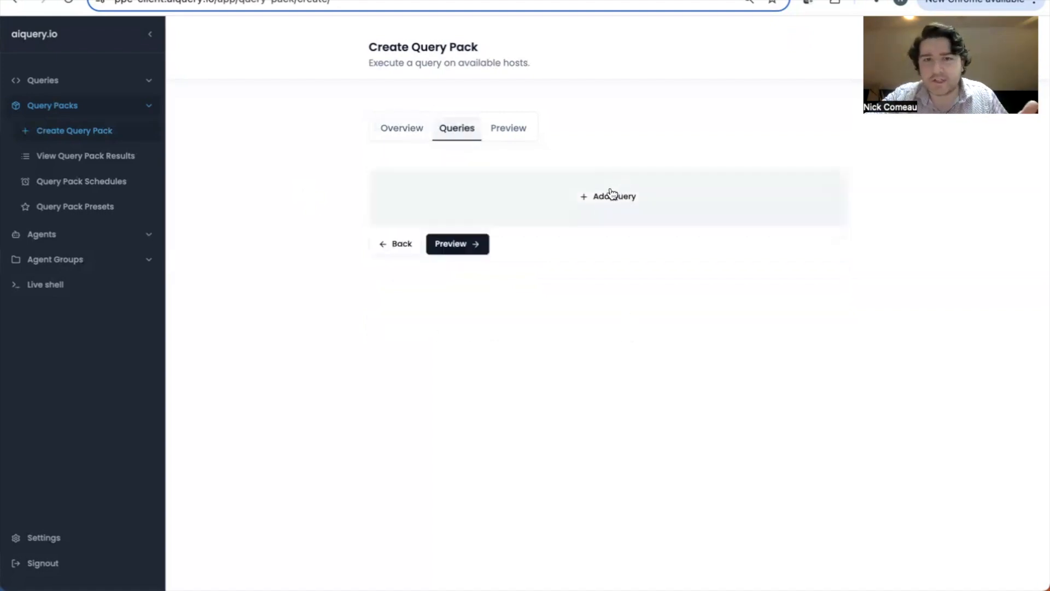
- Add a first query to the pack with the SQL statement "select * form users;"
click(613, 193)
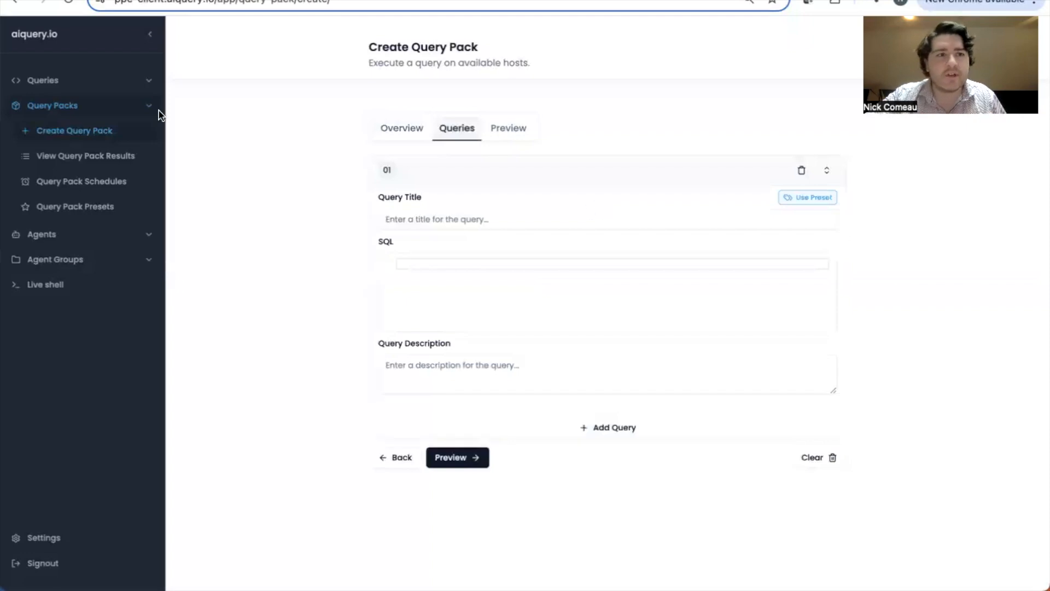
click(141, 83)
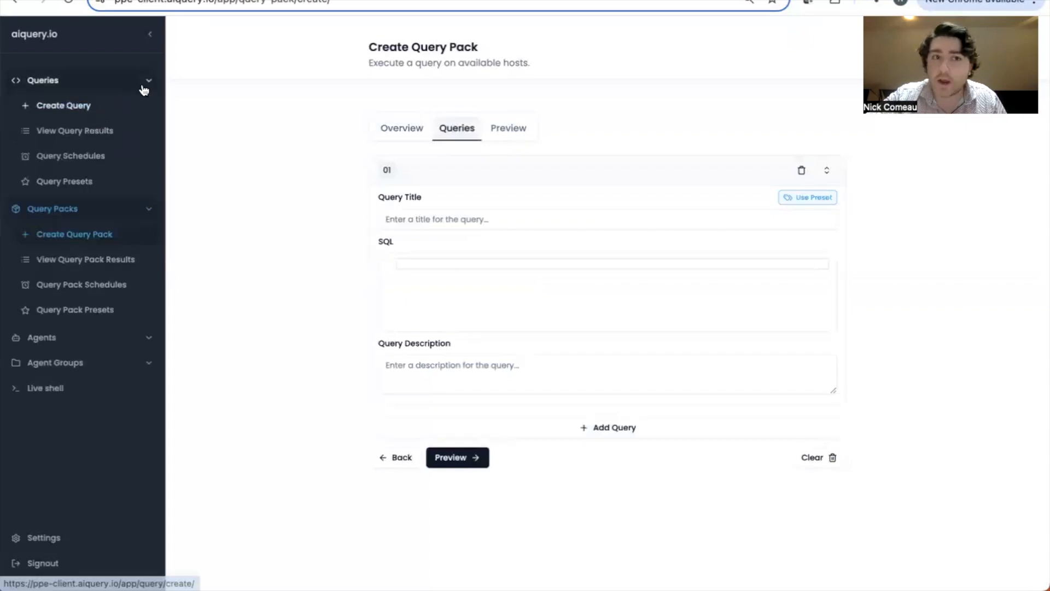
click(144, 82)
click(448, 267)
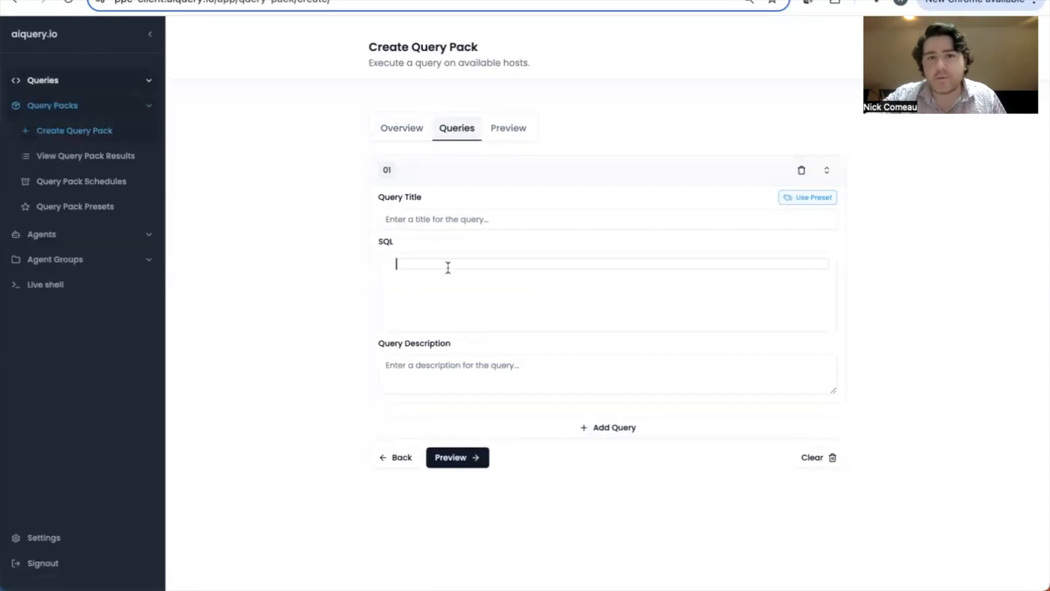
text(select * form users;)
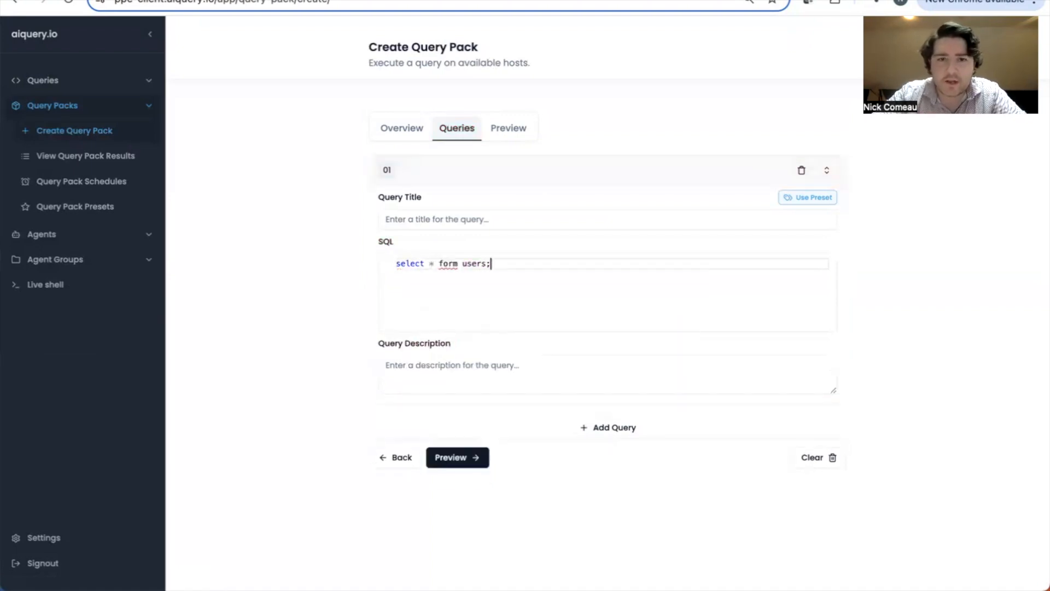
- Try to correct the misspelled "form" keyword in the first query's SQL, and title the query "users"
click(458, 264)
key(BackSpace)
key(BackSpace)
text(rom)
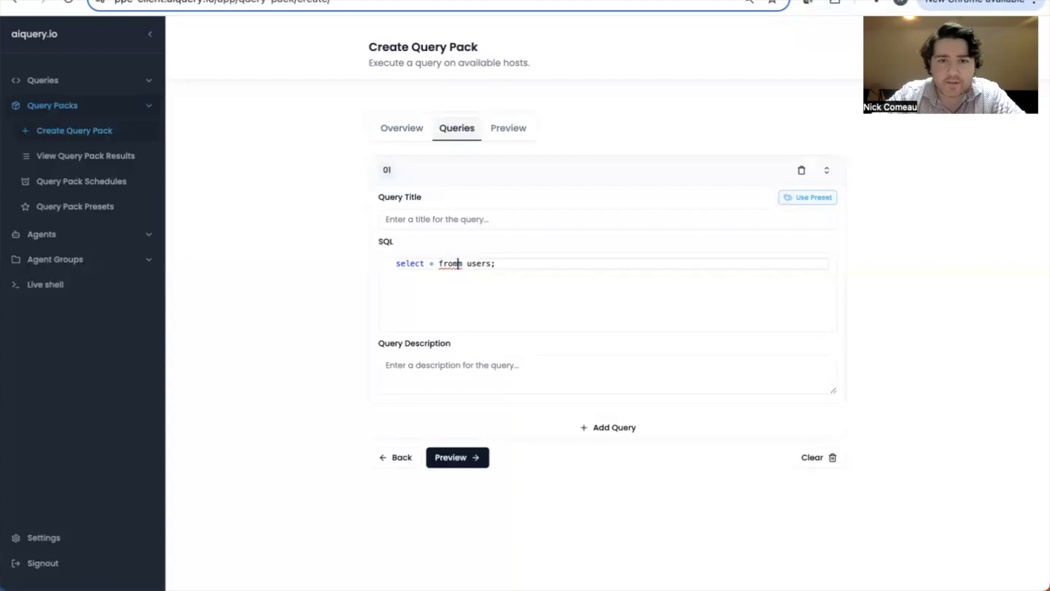
click(510, 219)
text(users)
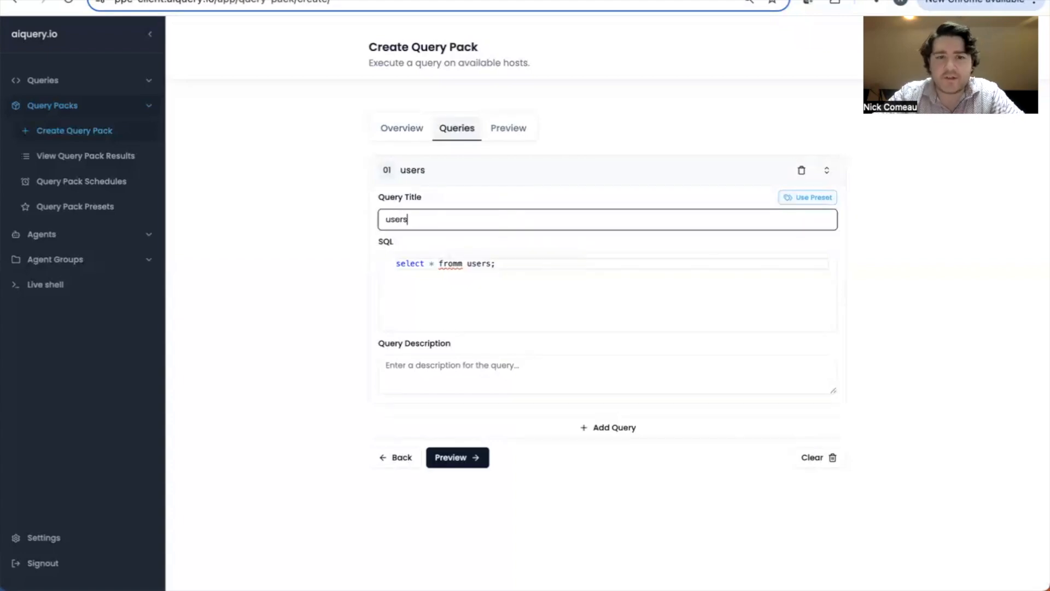
- Add a second query to the pack and fill it from the OOTB preset Potential ARP Poisoning
click(620, 429)
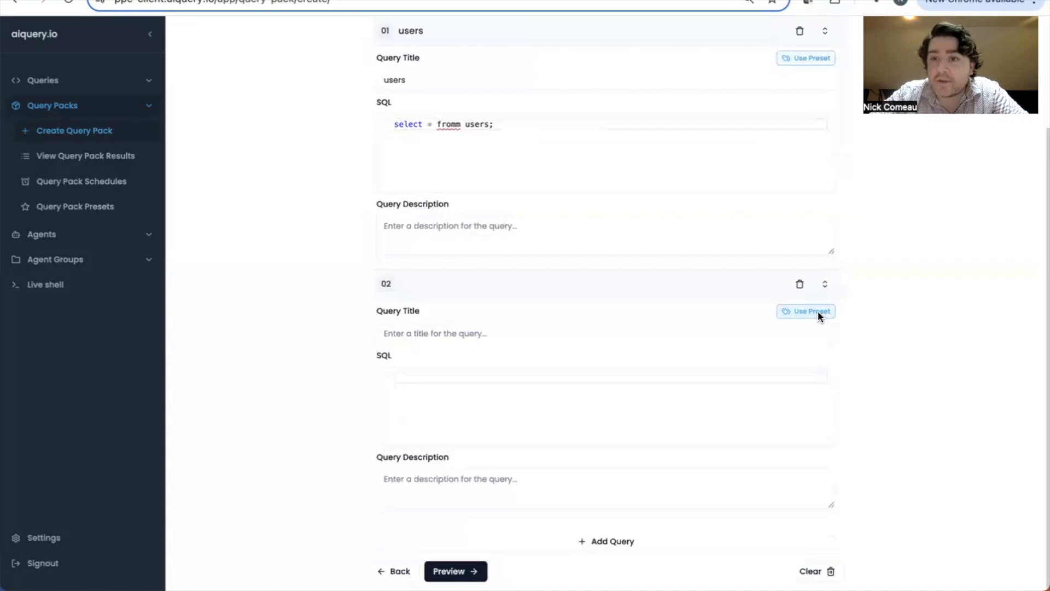
click(818, 313)
click(565, 237)
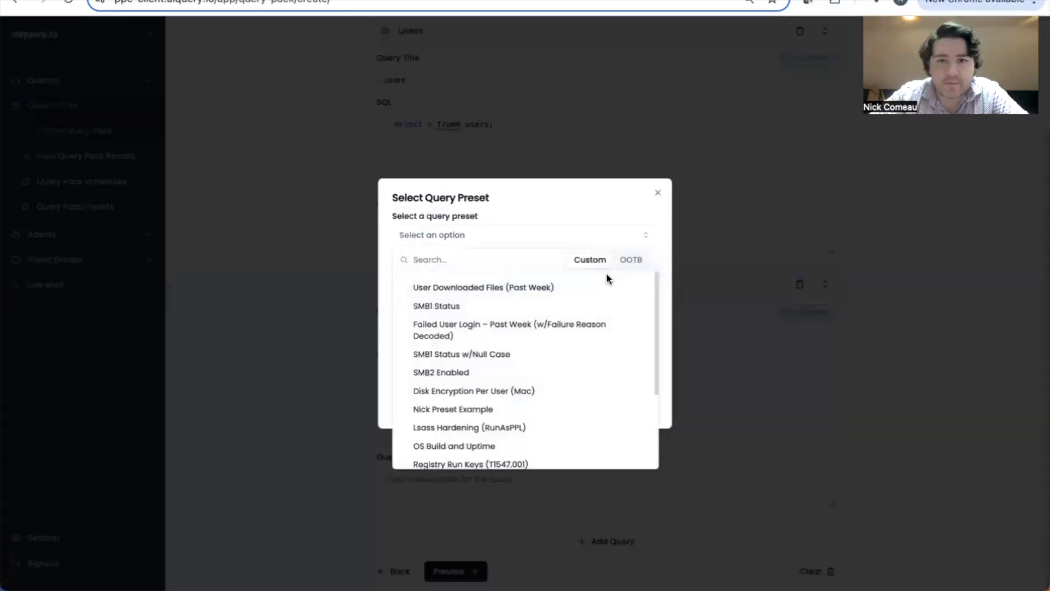
click(629, 261)
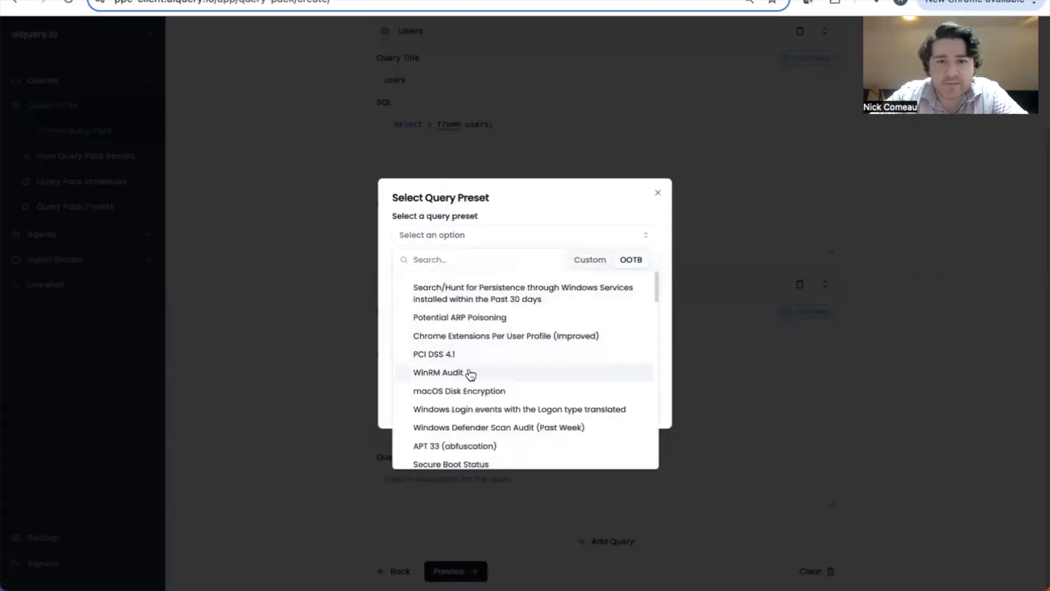
click(469, 318)
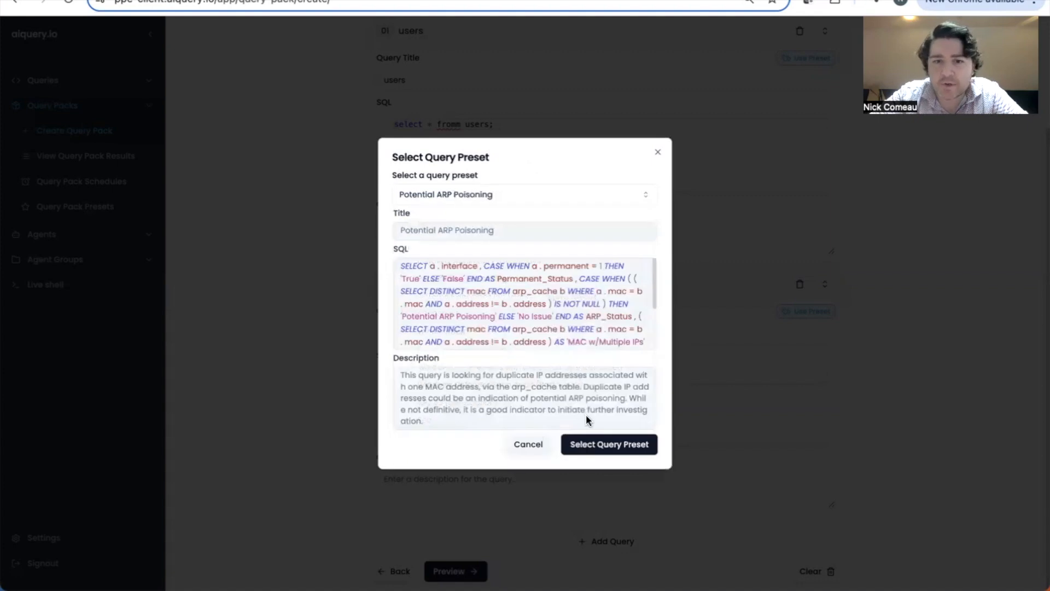
click(617, 444)
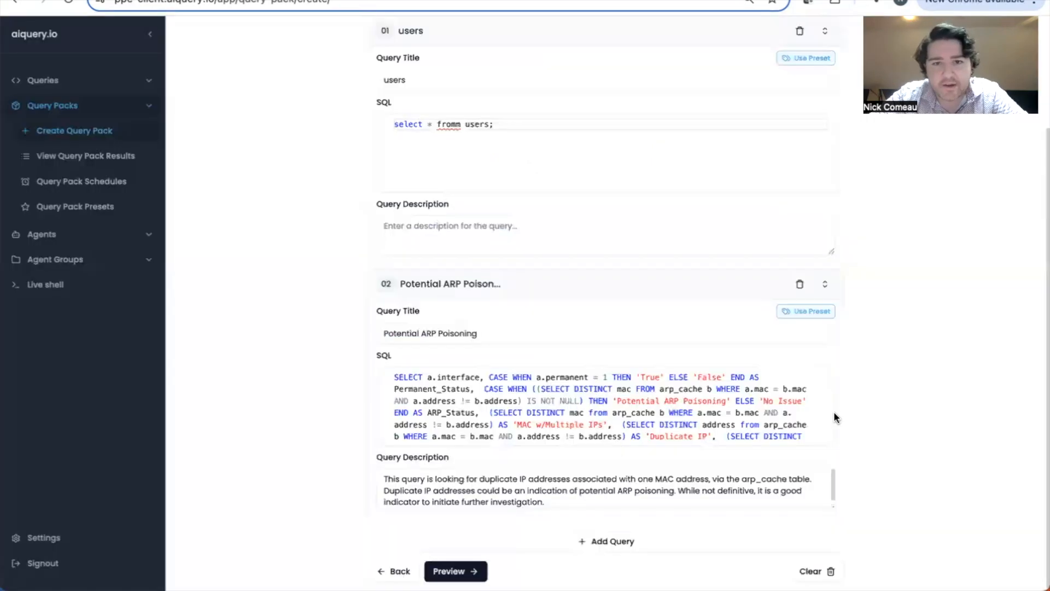
scroll(769, 476, down, 1)
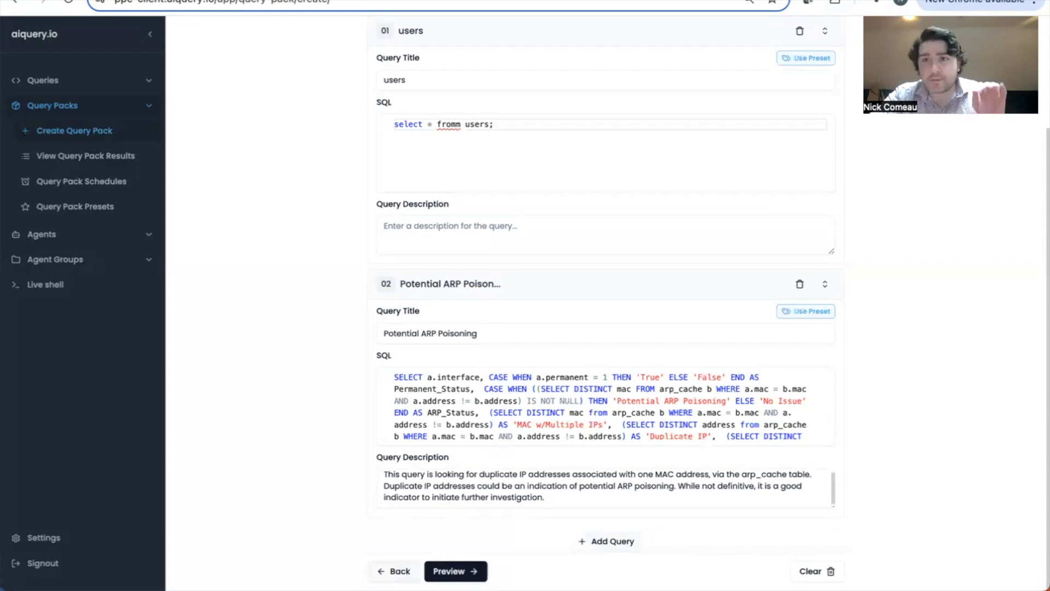
- Return to the pack overview, inspect the SMB1 Status query in the OOTB preset Hygiene & Hardening Audit (Windows), and apply that preset
click(398, 572)
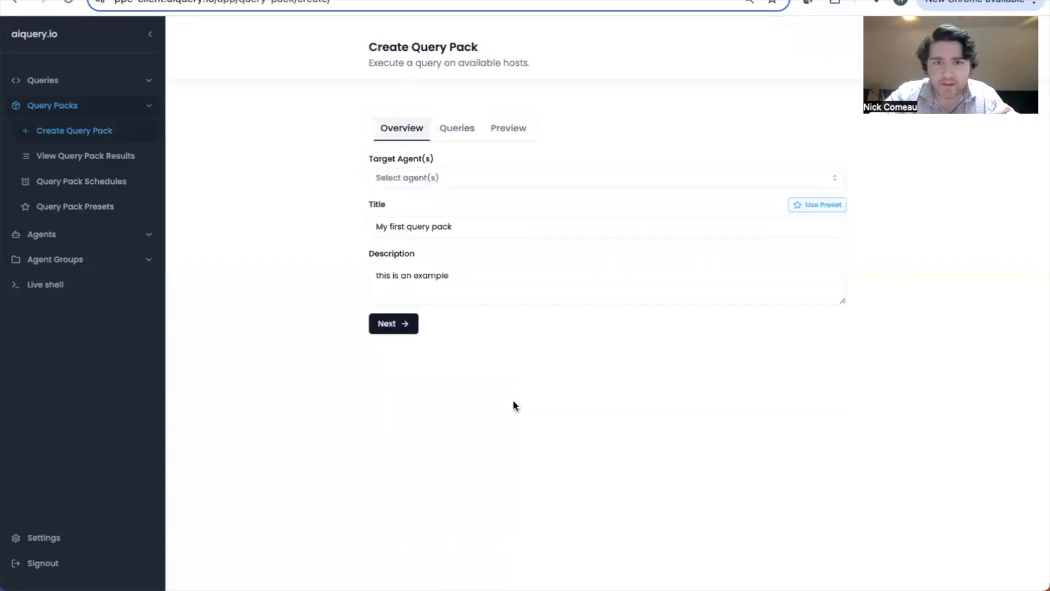
click(802, 207)
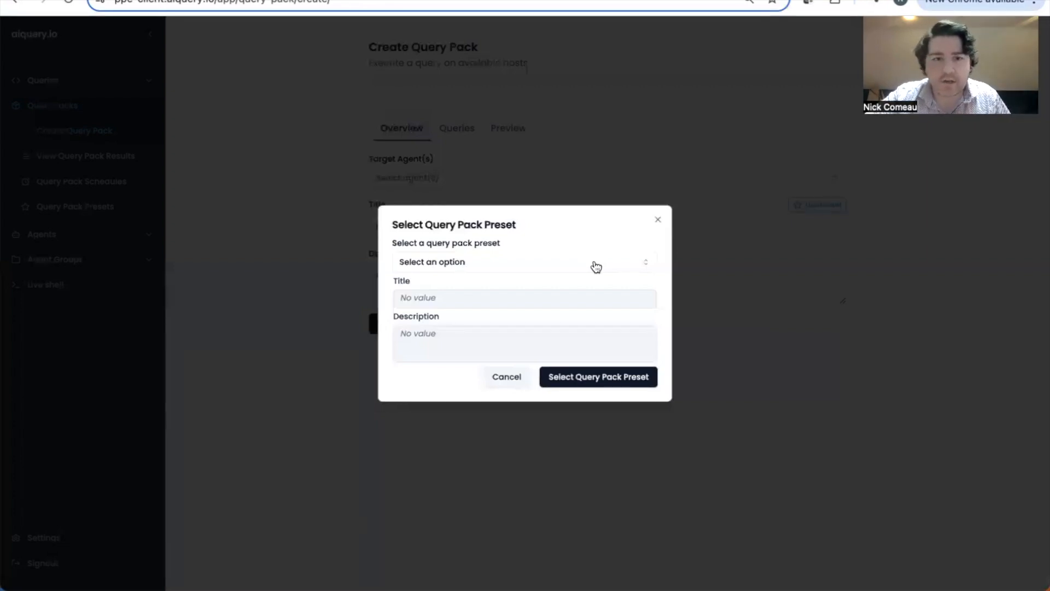
click(597, 267)
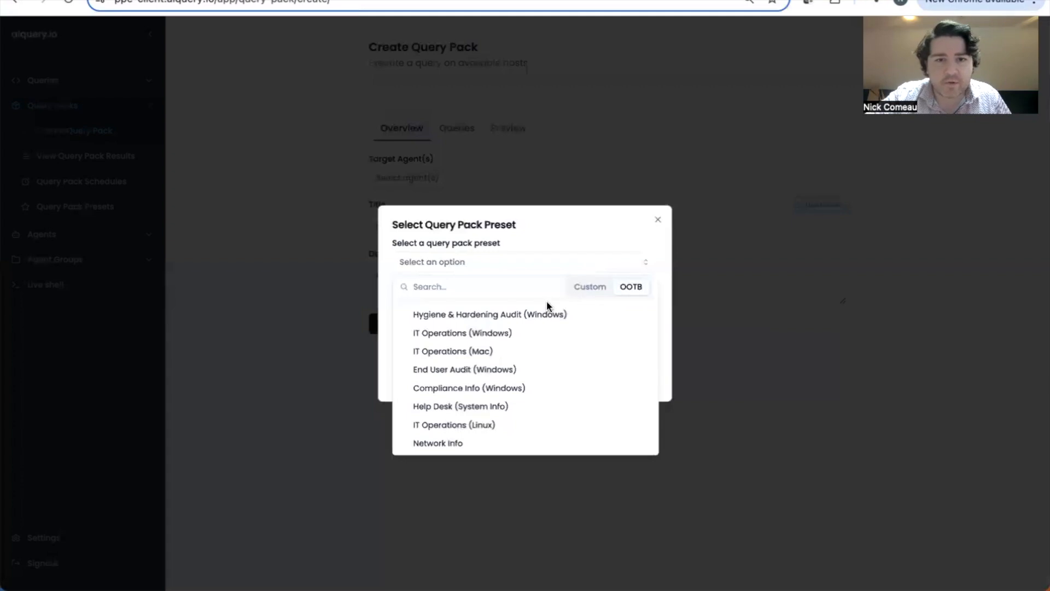
click(535, 318)
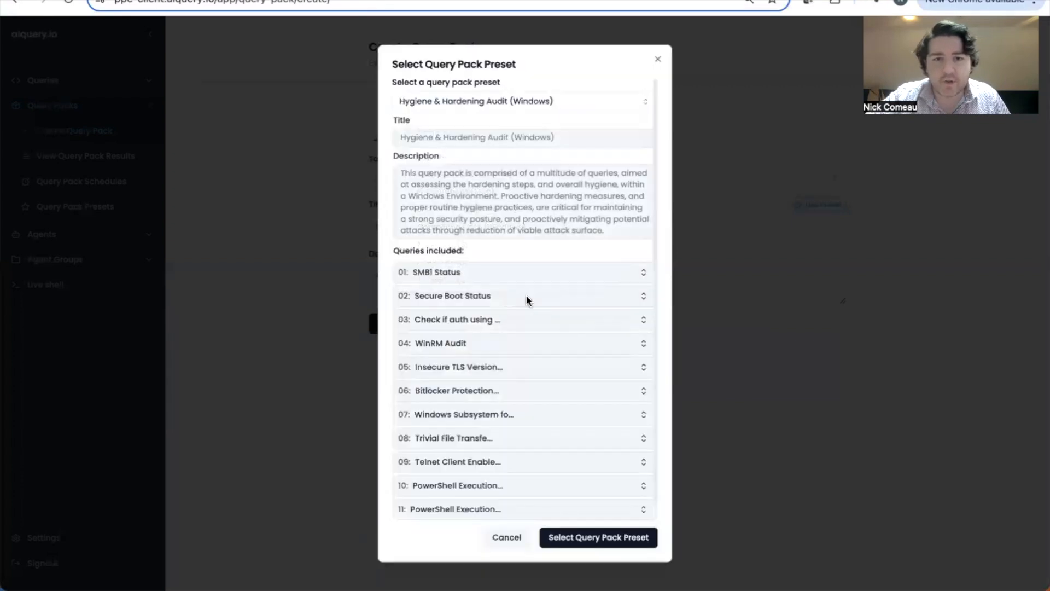
scroll(607, 284, down, 1)
click(633, 251)
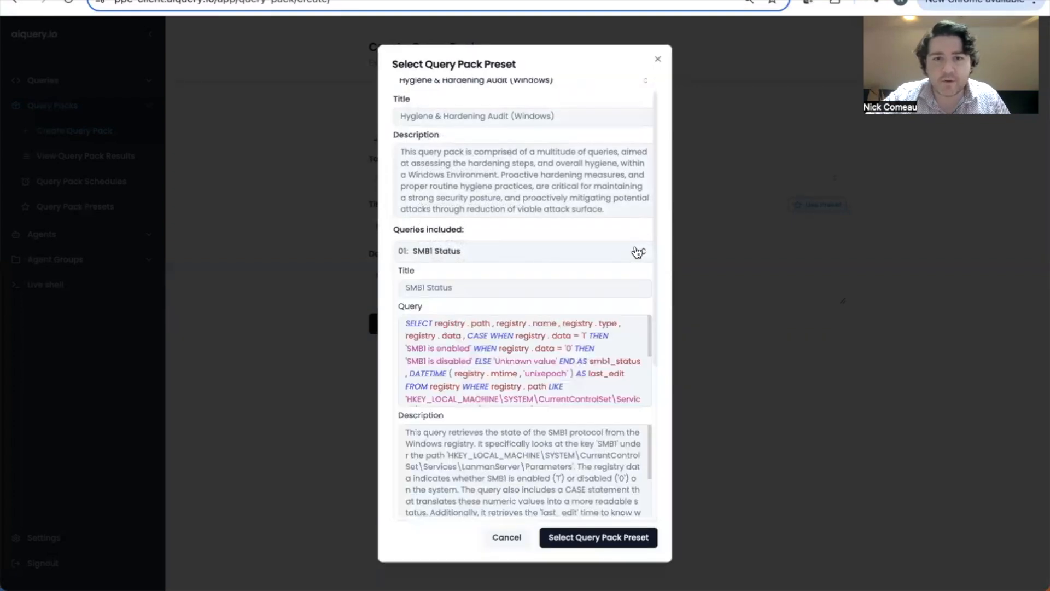
click(610, 539)
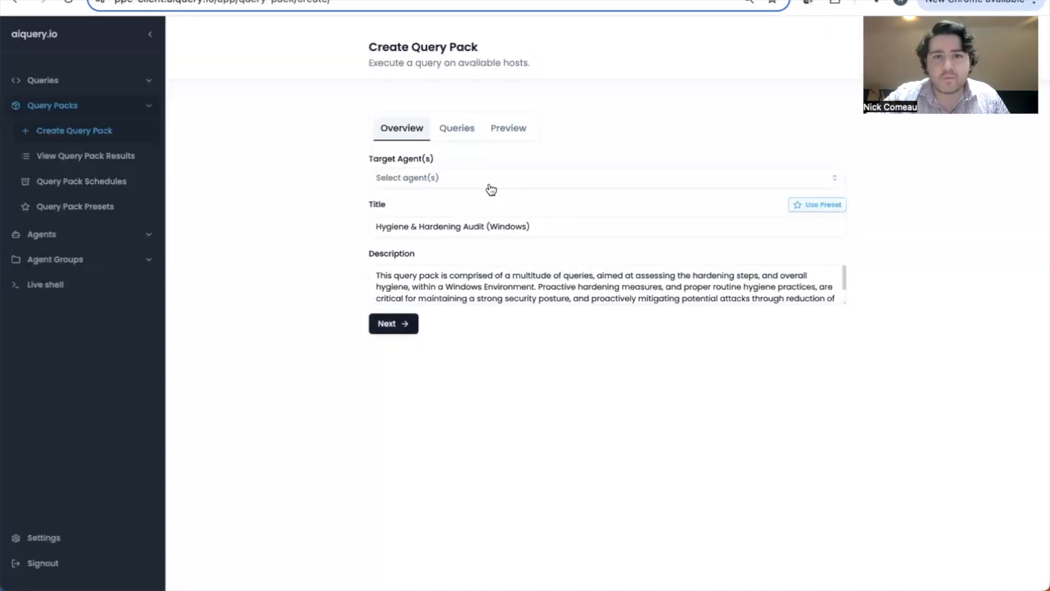
- Set EC2-WinServ as the pack's target agent and proceed to the queries
click(507, 181)
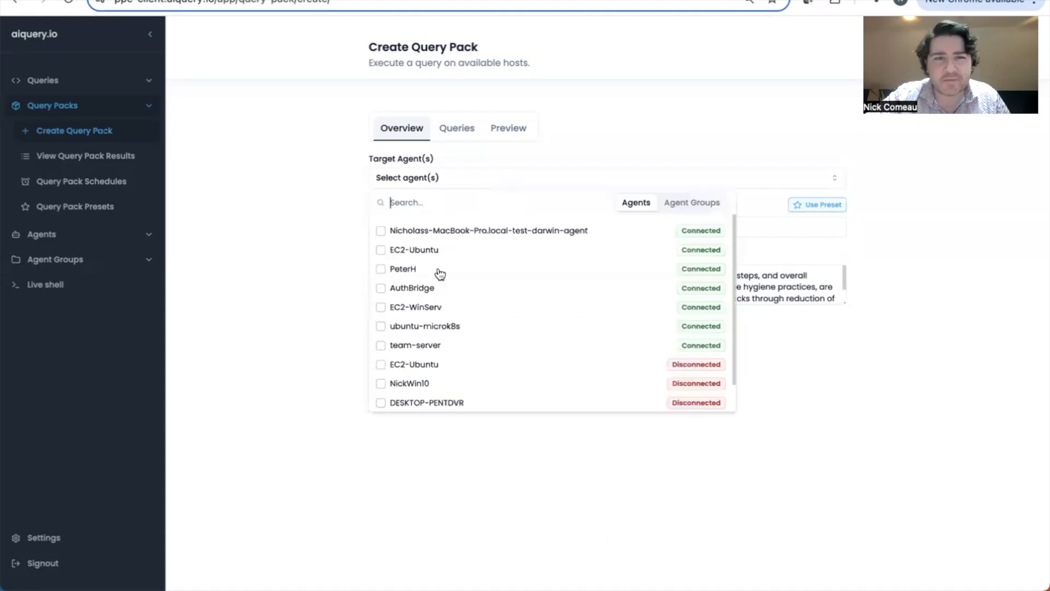
click(427, 308)
click(258, 271)
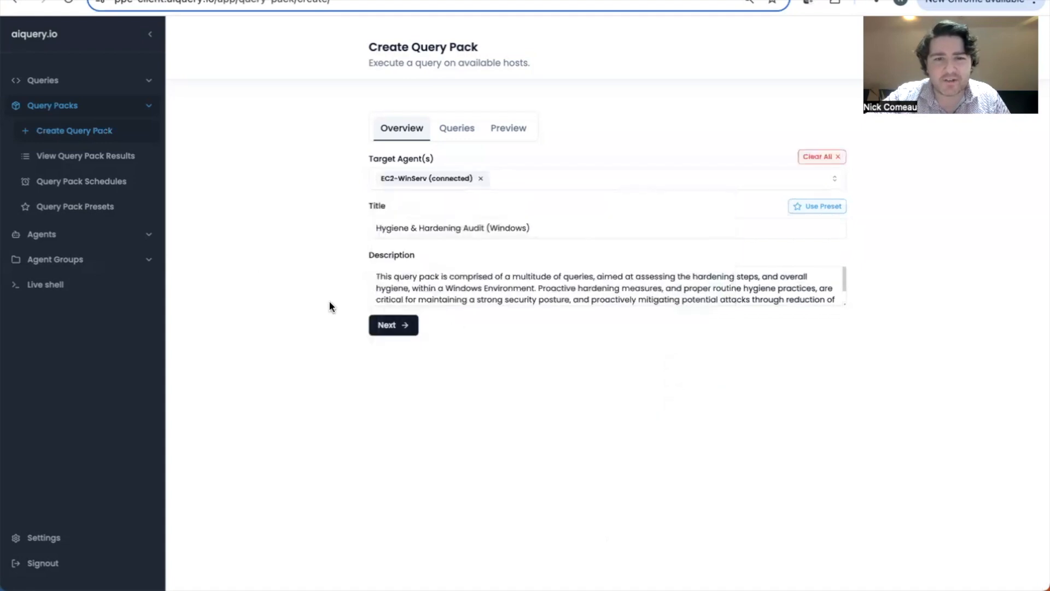
click(402, 328)
- Expand the Insecure TLS Versions Enabled and Bitlocker Protection Status queries, and delete the Bitlocker one from the pack
scroll(593, 206, down, 1)
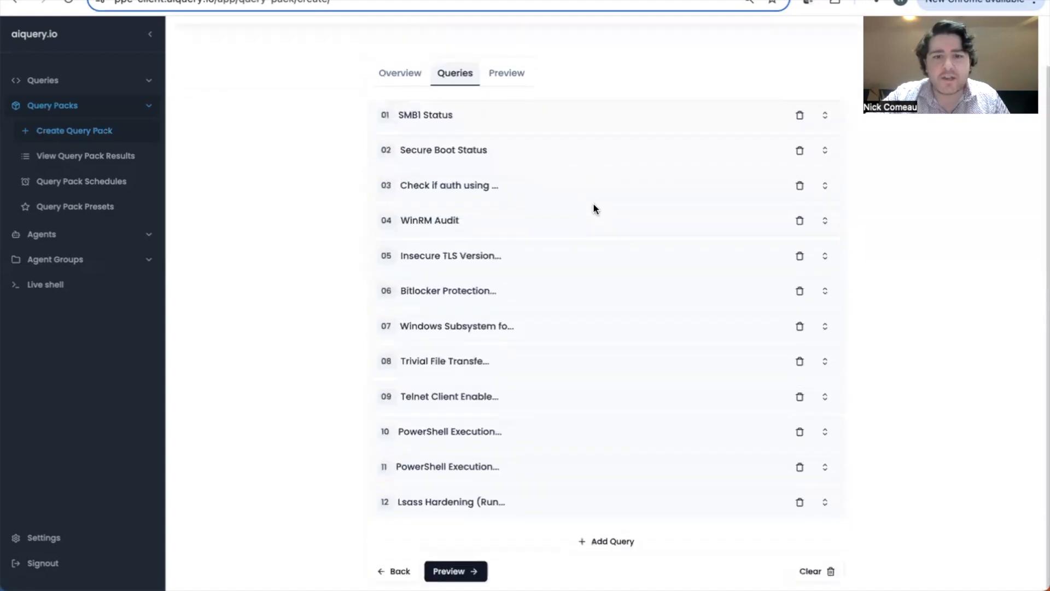
scroll(594, 205, up, 1)
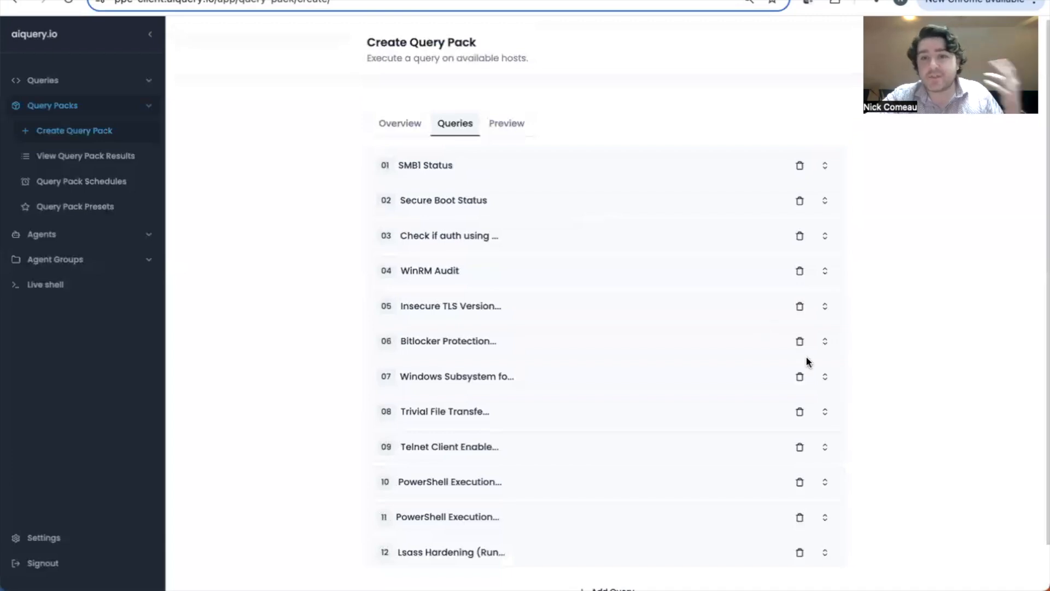
click(825, 307)
scroll(657, 440, down, 3)
click(825, 559)
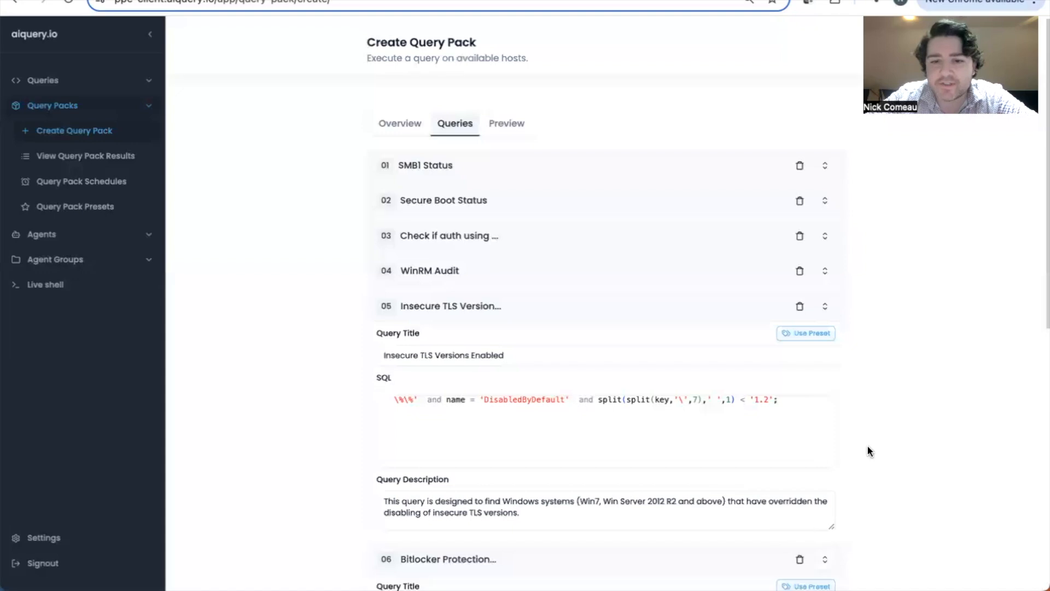
scroll(868, 445, down, 3)
scroll(867, 445, down, 1)
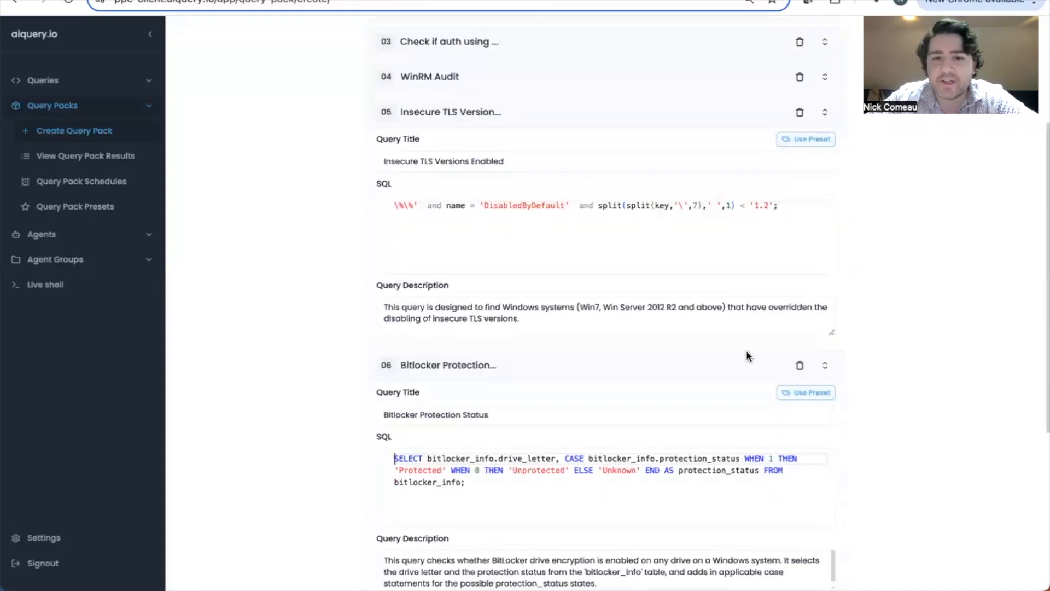
click(800, 366)
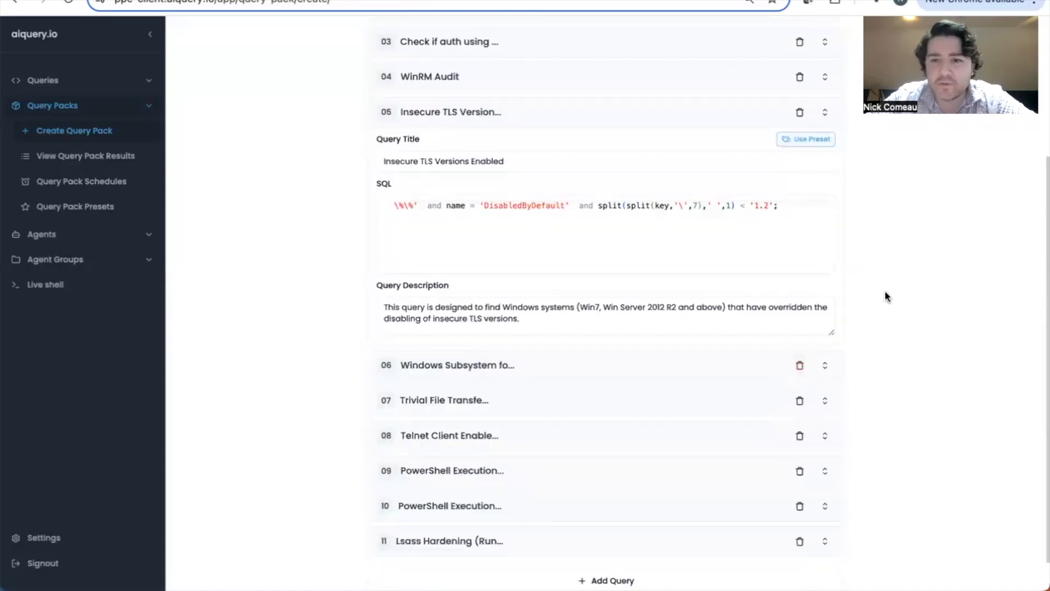
- Add a query at the end of the pack titled "Users" with the SQL "select * from users;"
scroll(878, 289, down, 1)
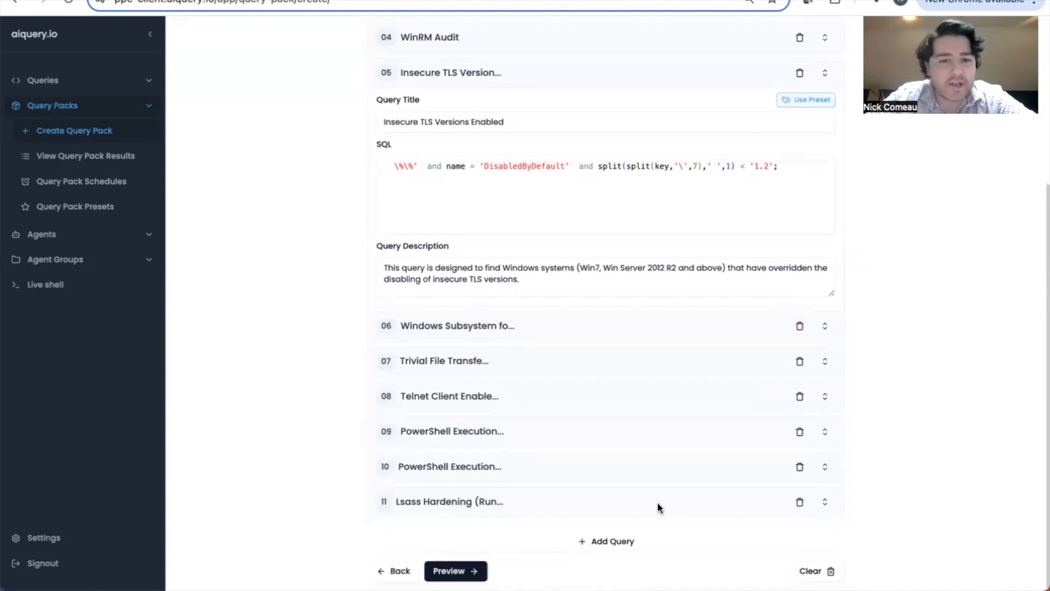
click(652, 541)
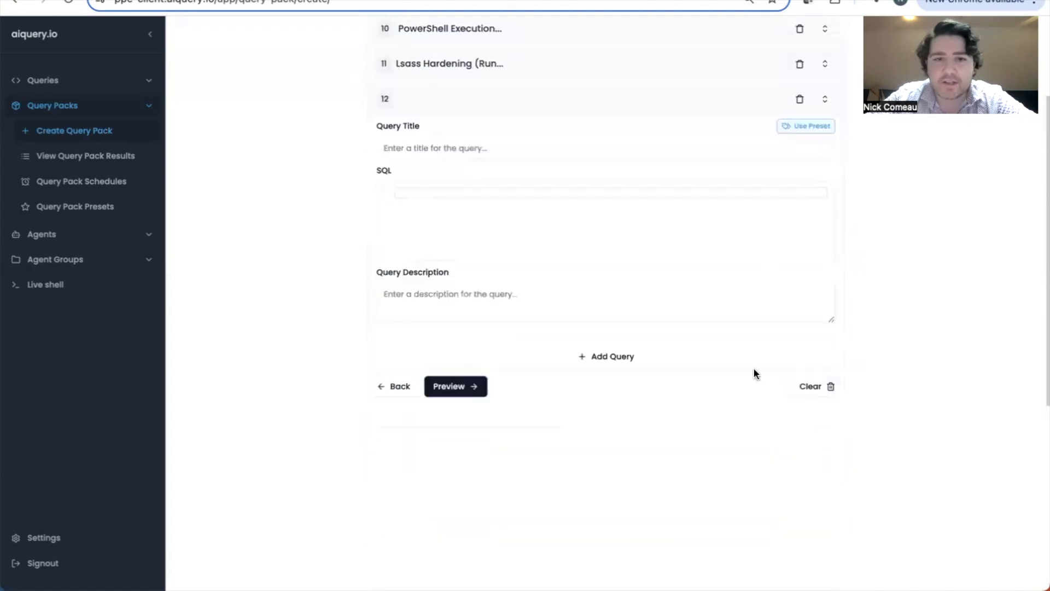
text(select ()
key(BackSpace)
text(* from users;)
click(581, 149)
text(Users)
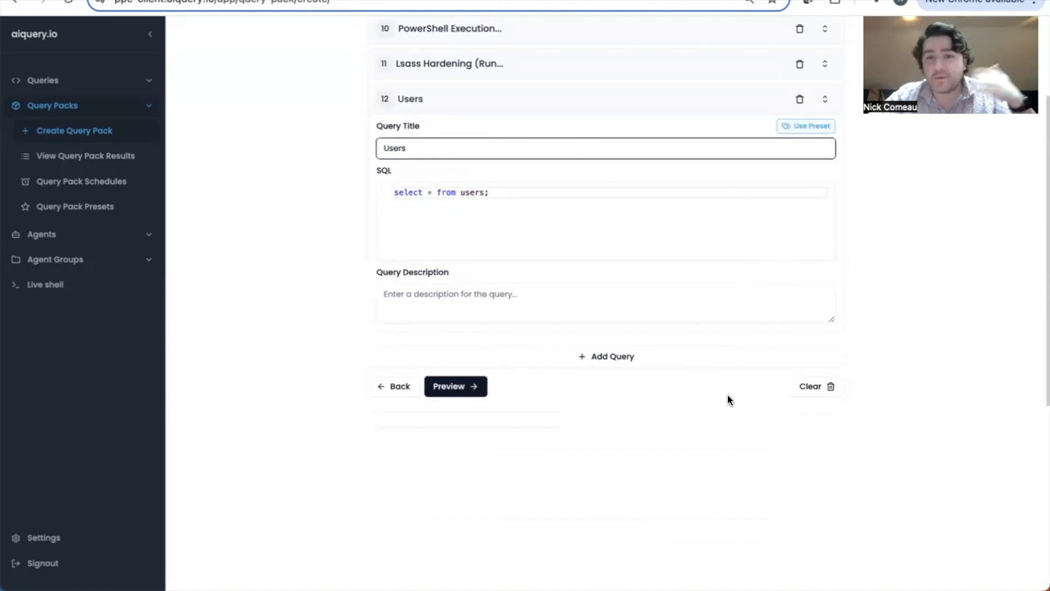
- Preview the query pack and review its target agent, title, description and list of queries
click(466, 388)
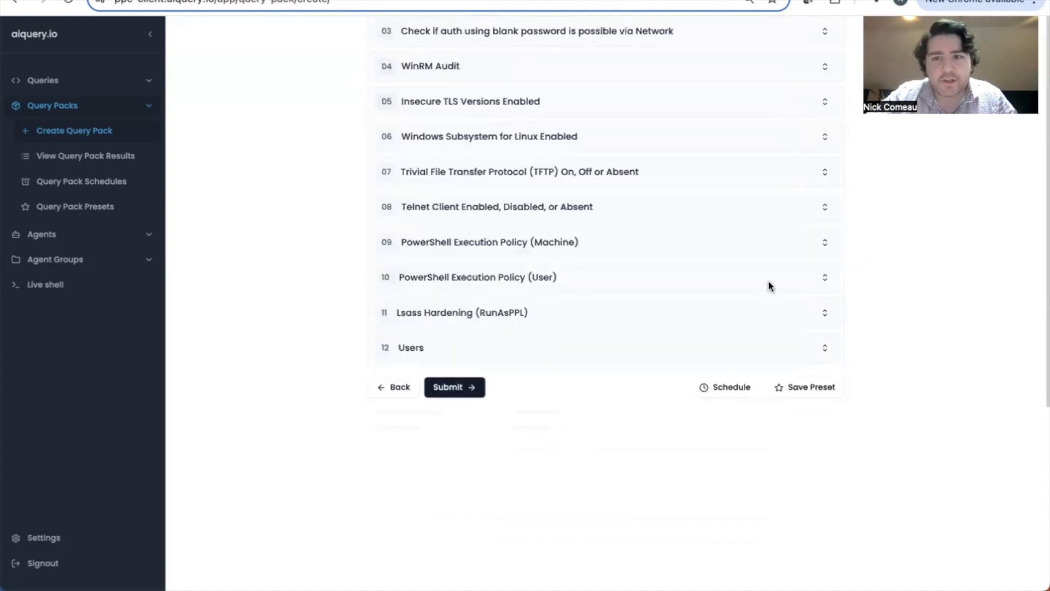
scroll(858, 258, up, 5)
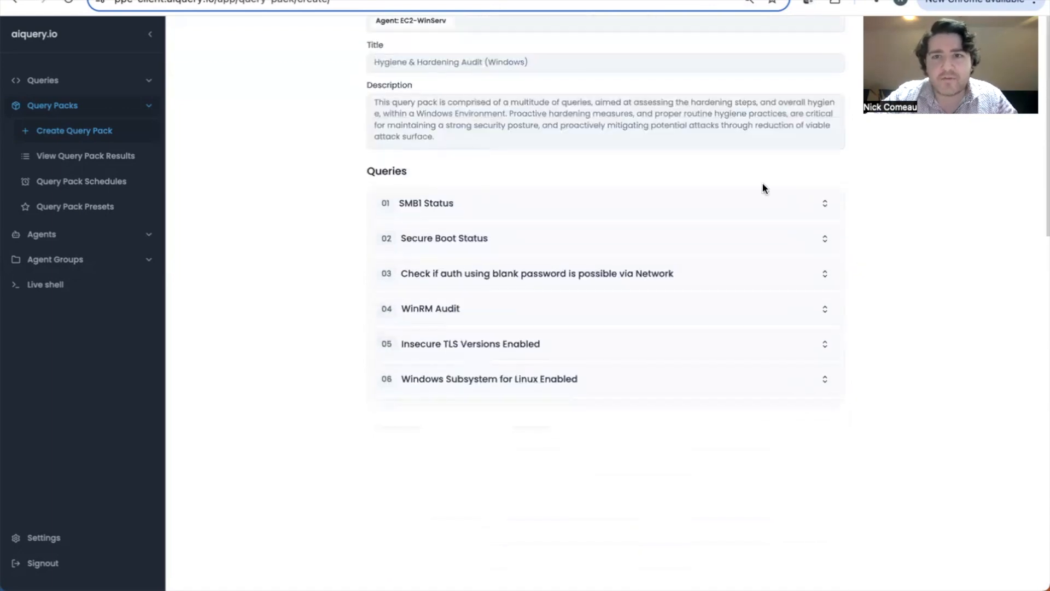
scroll(764, 188, down, 5)
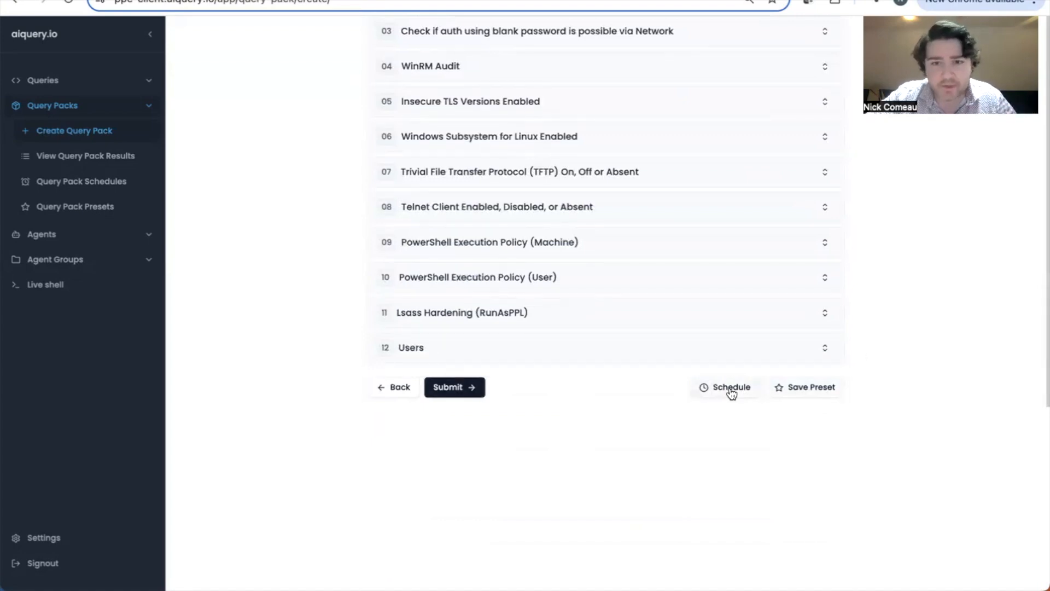
- Submit the query pack and begin a schedule for it in Recurring mode, set to run Cron Based
click(464, 390)
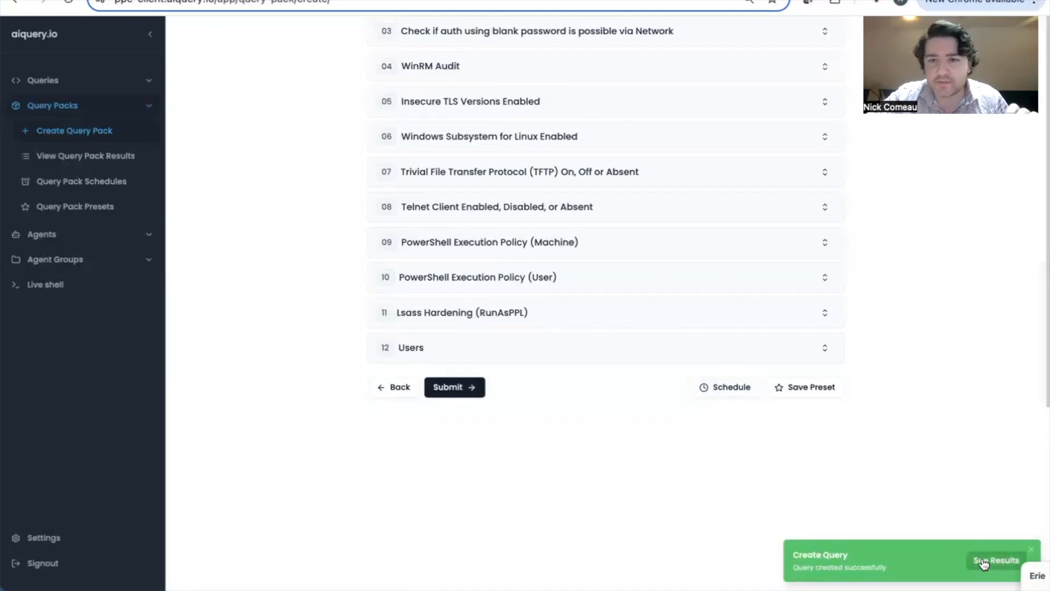
click(724, 388)
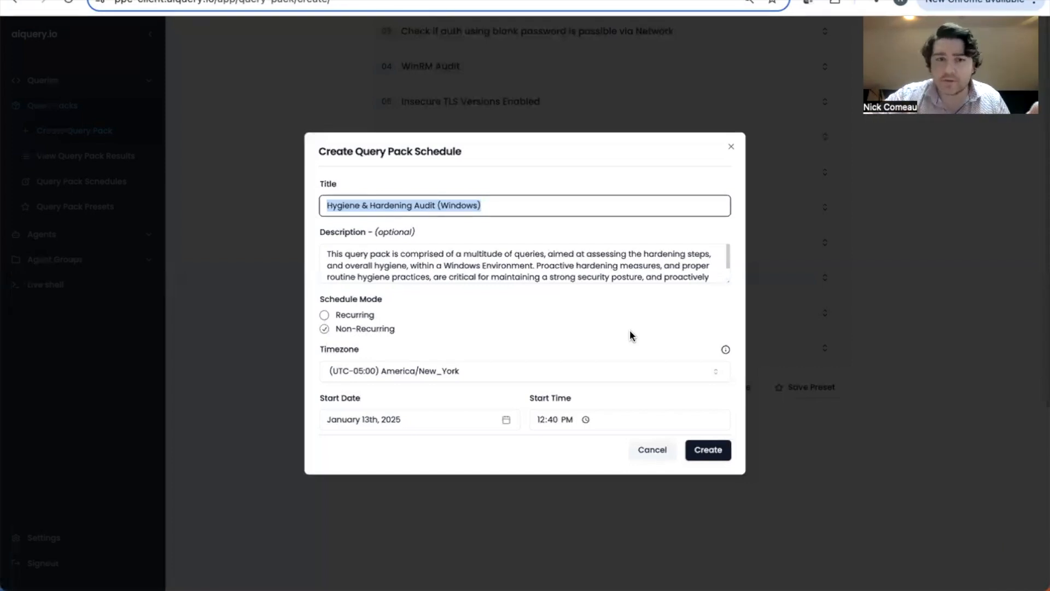
click(325, 315)
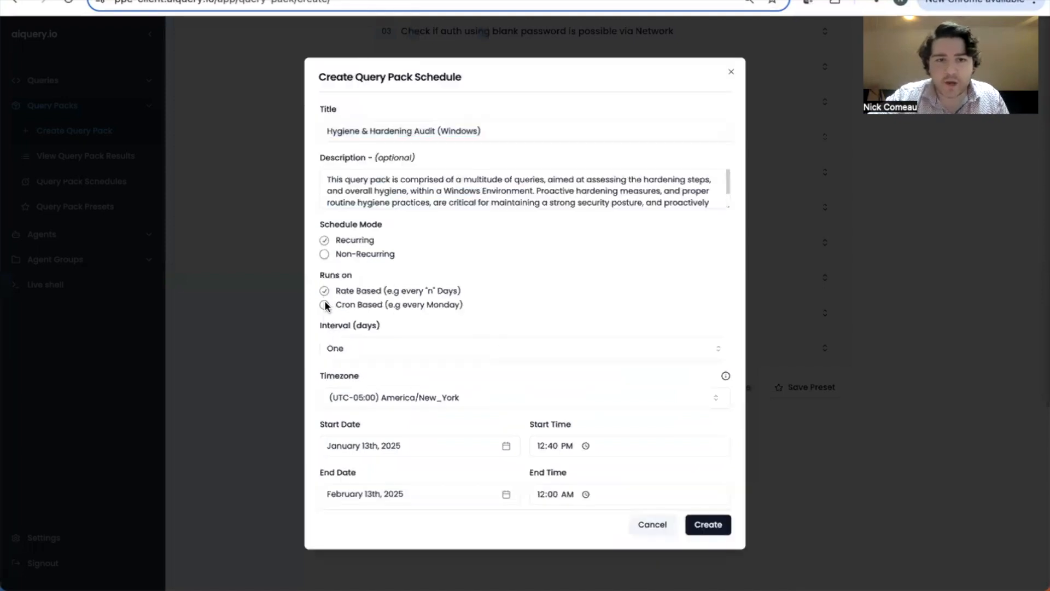
click(324, 306)
scroll(442, 348, down, 1)
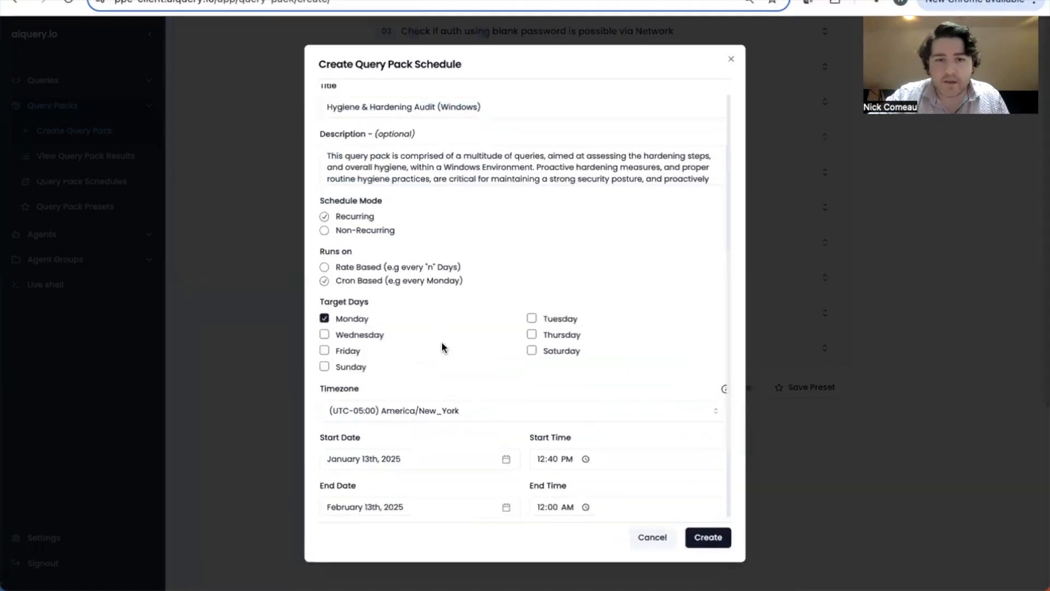
- Set the query pack schedule's start time to 07:45 AM
click(585, 459)
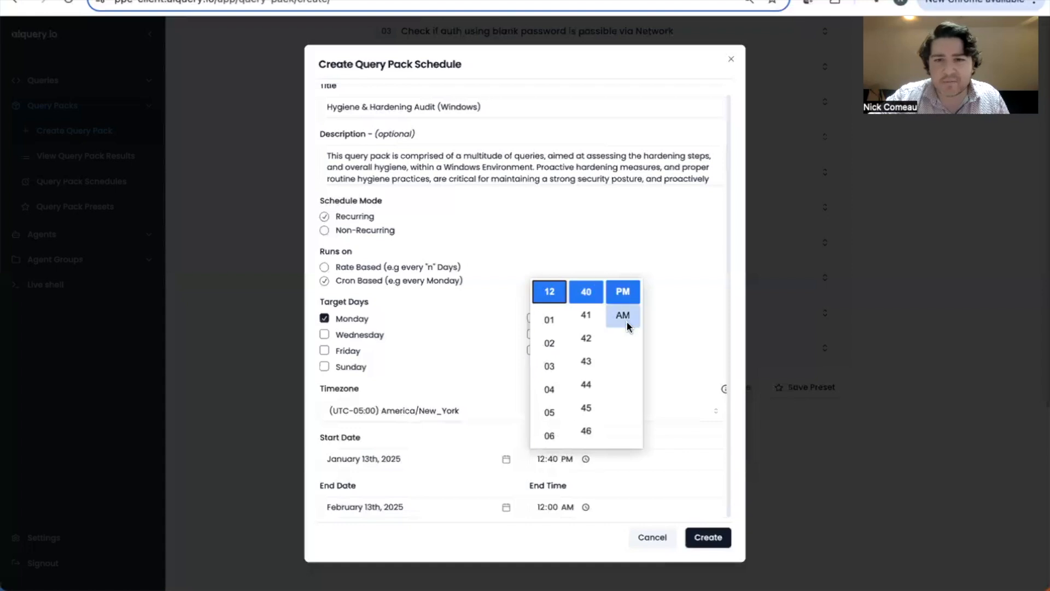
click(627, 326)
scroll(550, 372, down, 2)
scroll(548, 383, down, 2)
click(549, 341)
click(584, 405)
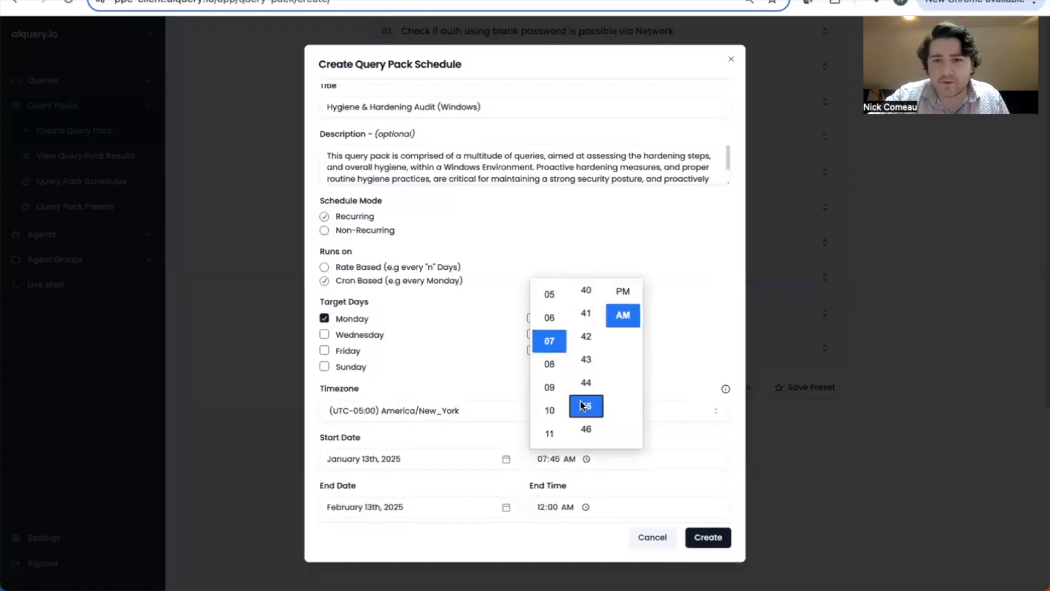
click(687, 370)
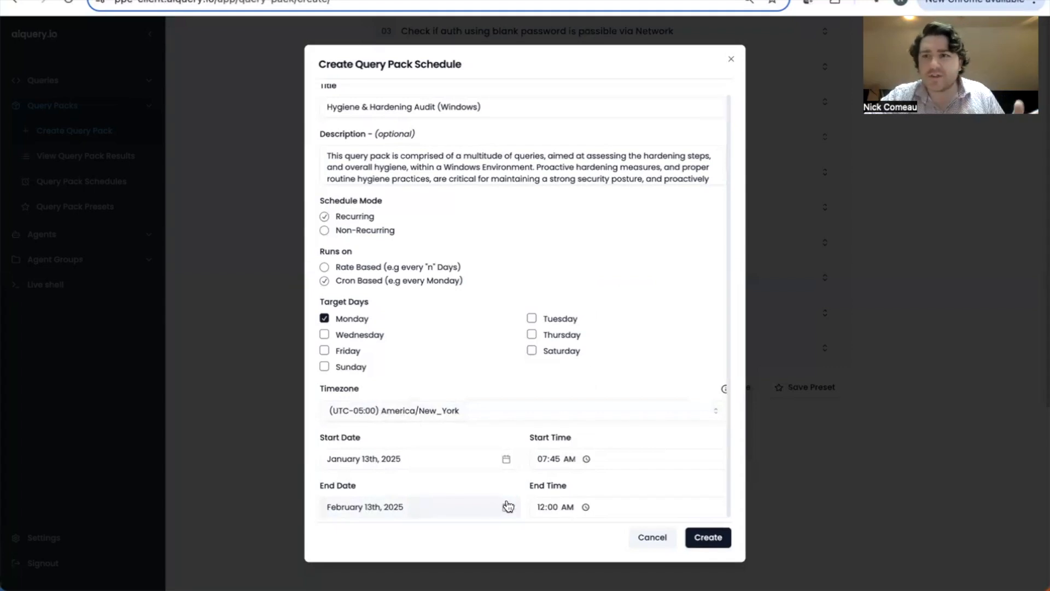
- Set the schedule's start date to January 20th, 2025 and create the query pack schedule
click(708, 538)
click(556, 460)
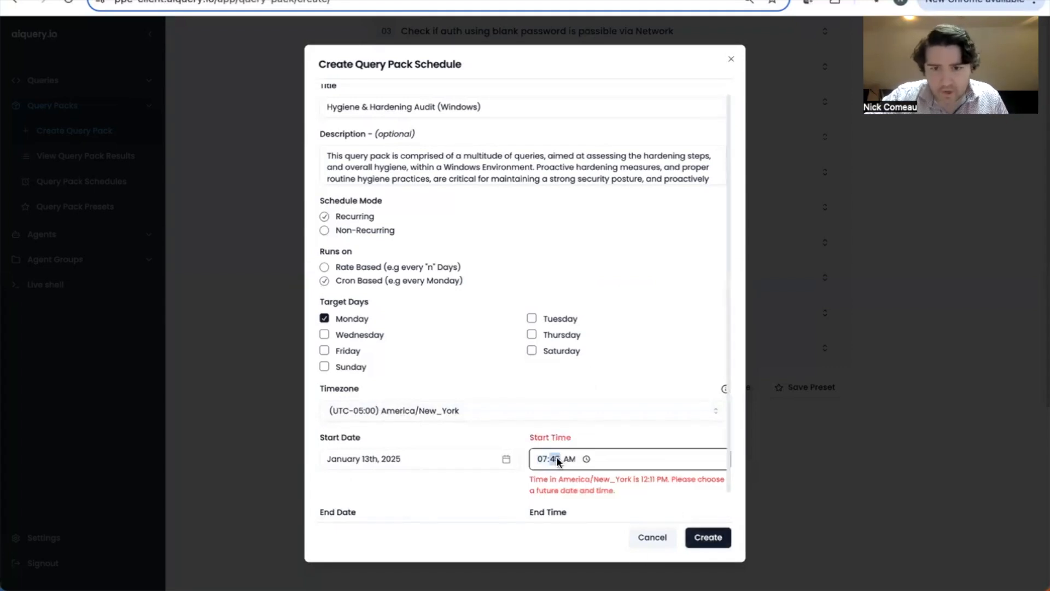
click(491, 461)
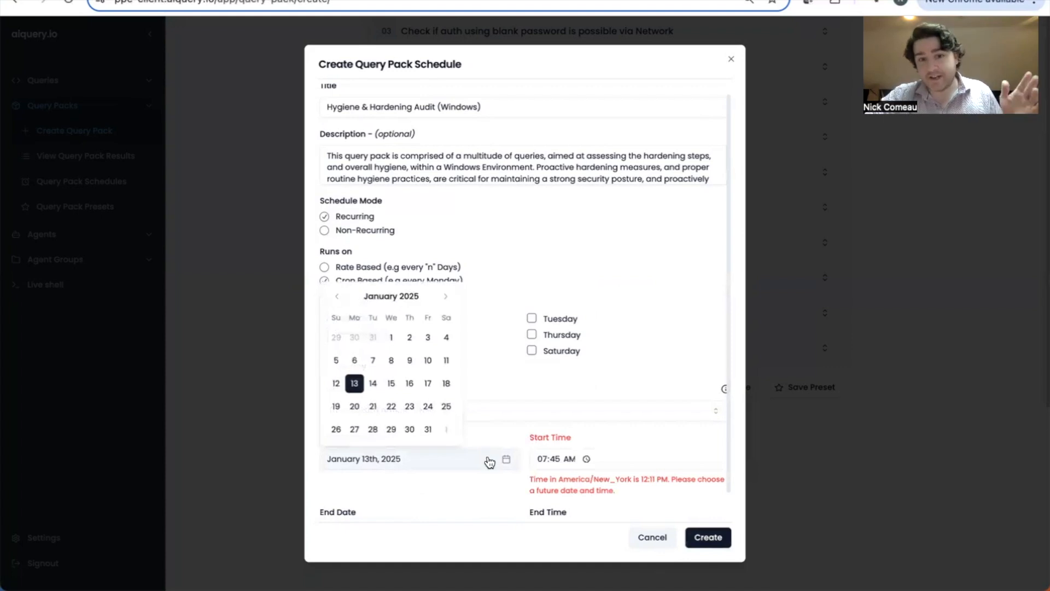
click(357, 405)
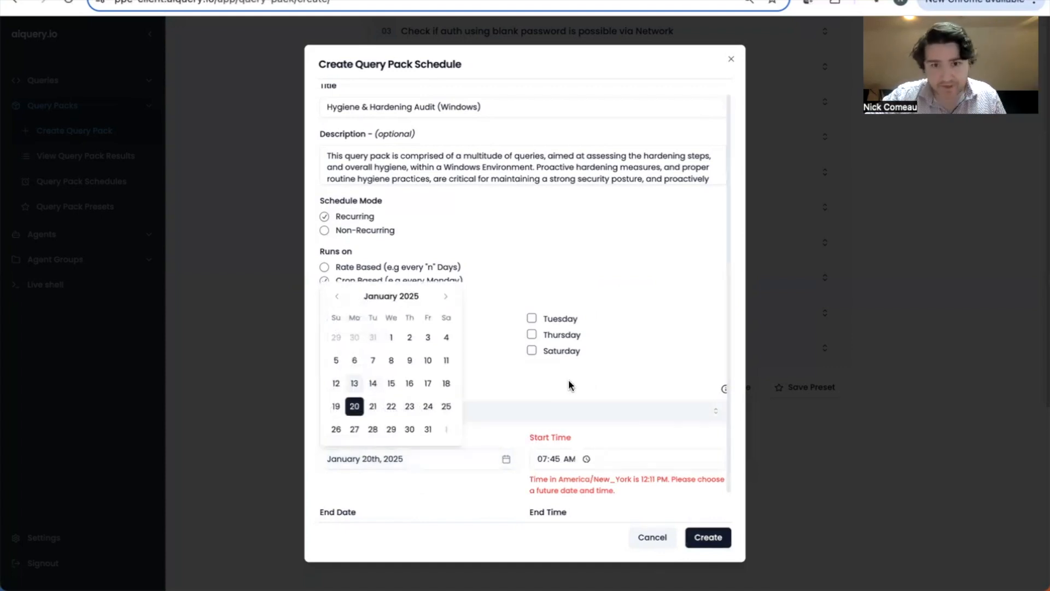
click(704, 538)
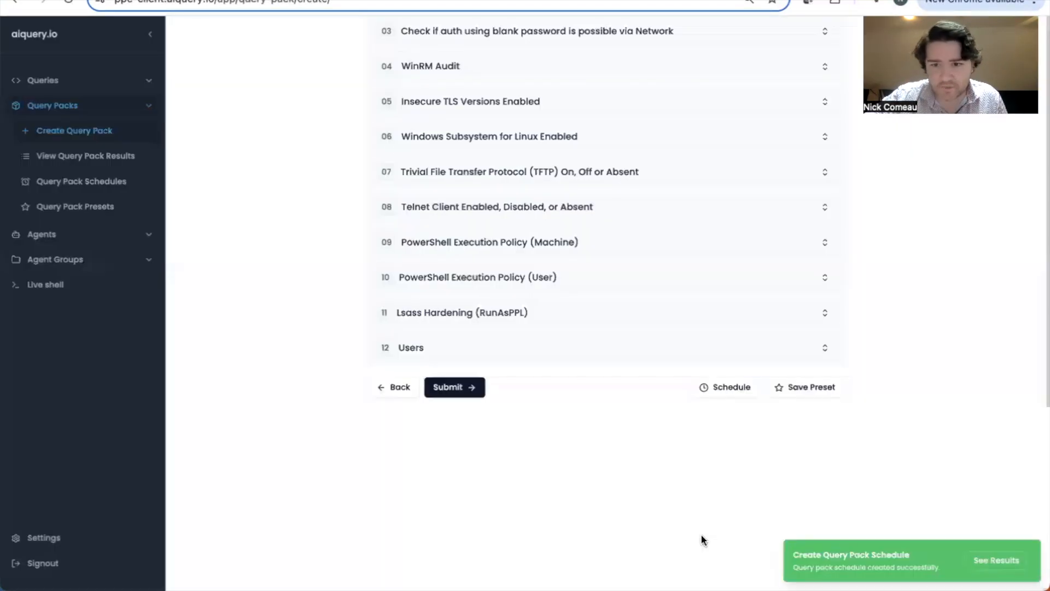
- View the recurring query pack schedules and examine the new schedule's start and end times, available actions and query pack list
click(994, 564)
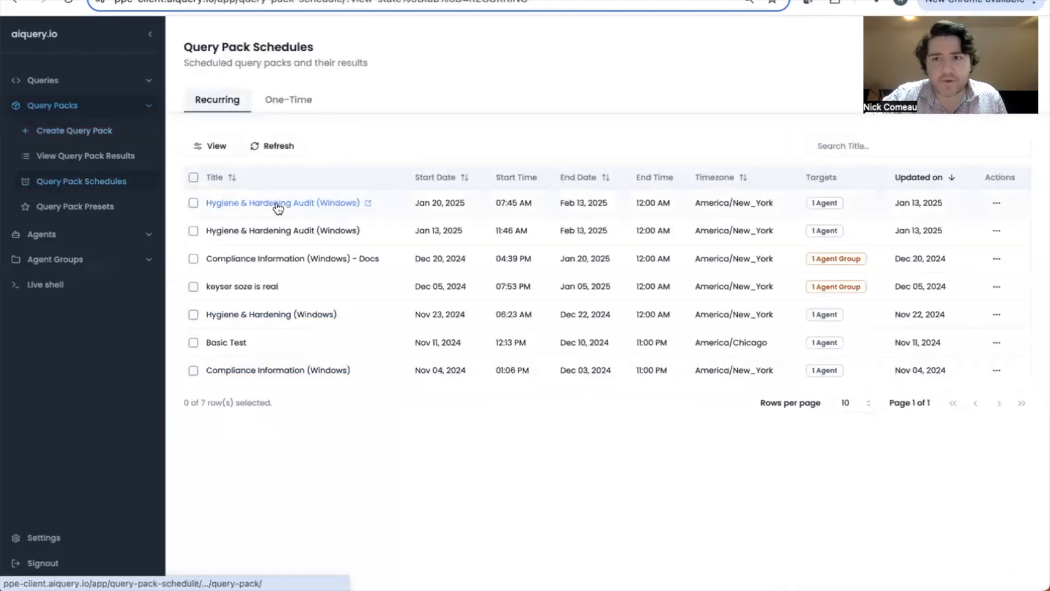
drag(531, 202, 391, 201)
drag(673, 203, 612, 203)
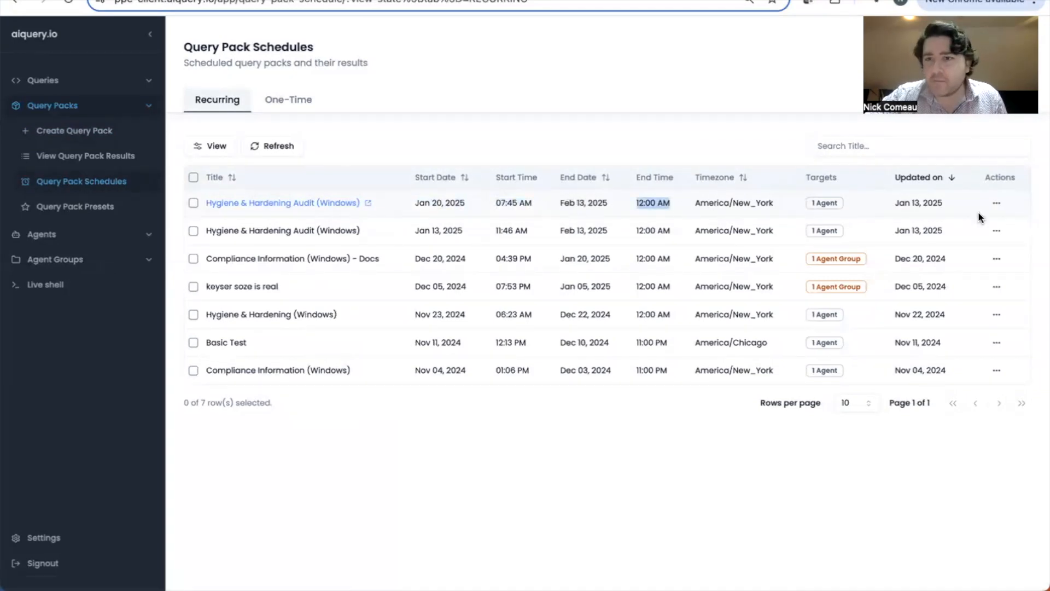
click(944, 205)
click(997, 202)
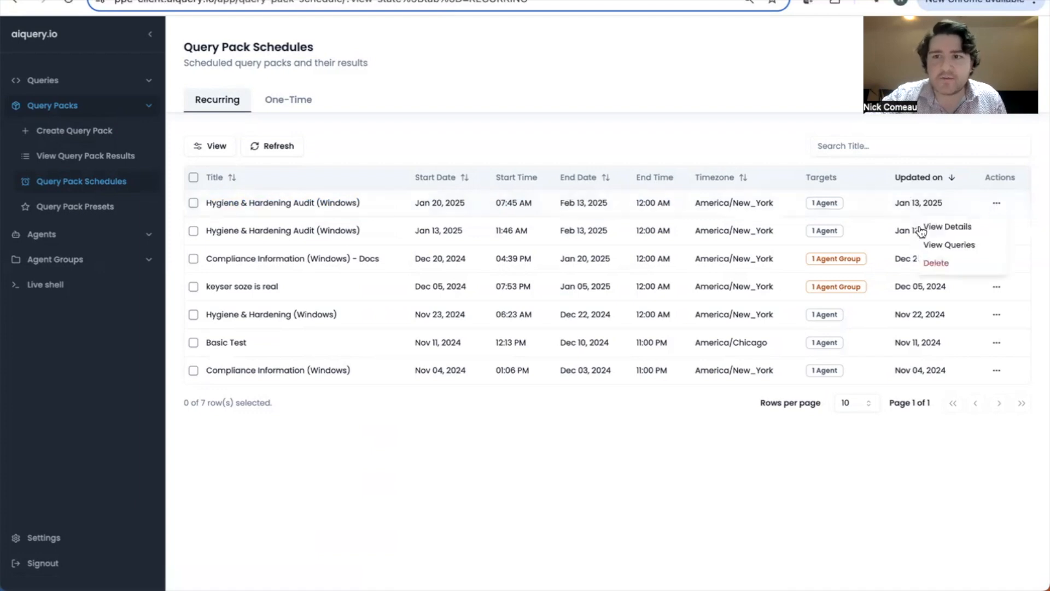
click(345, 197)
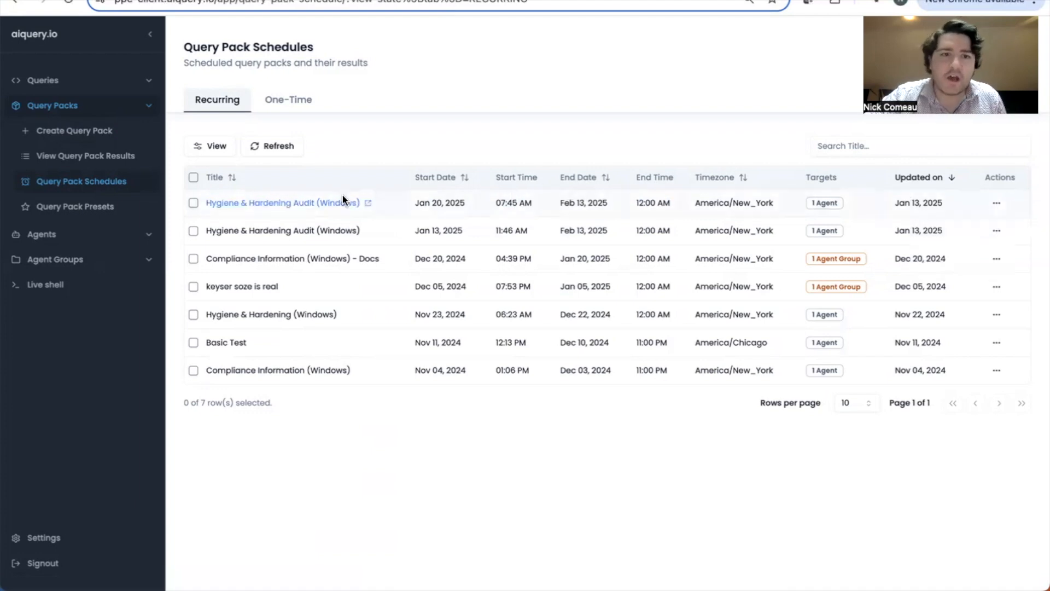
click(315, 204)
click(17, 4)
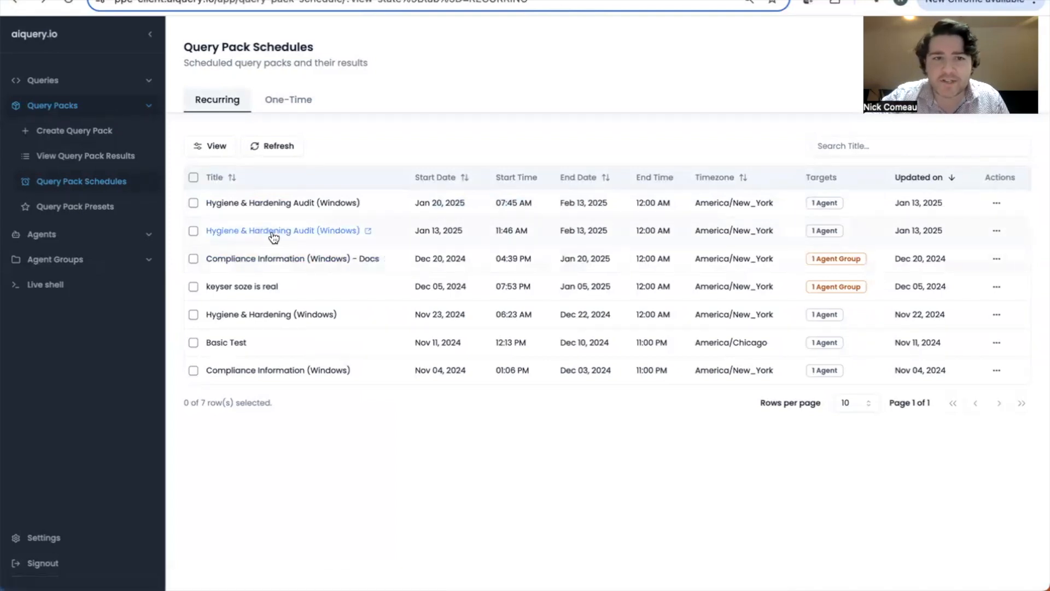
- Open the Hygiene & Hardening Audit (Windows) schedule starting Jan 13, 2025, check its run's creation date, and open that run's query list
click(272, 231)
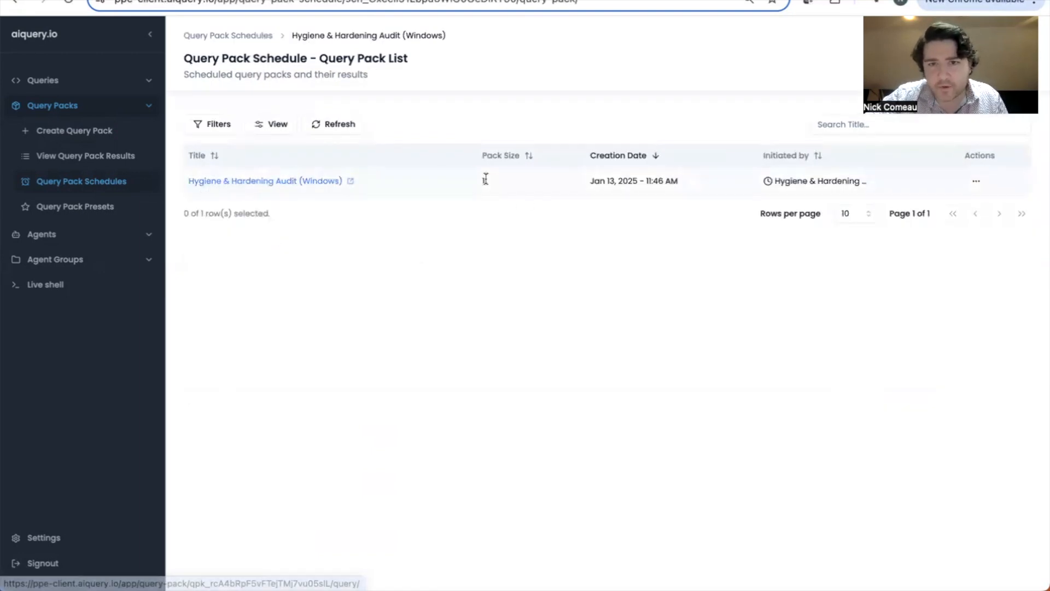
drag(690, 181, 576, 182)
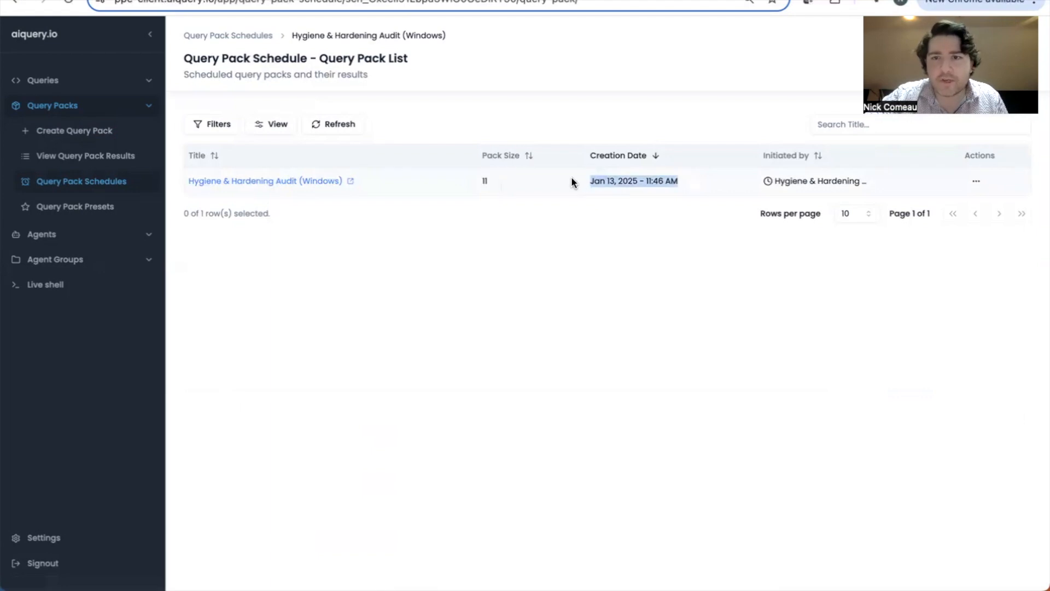
click(280, 180)
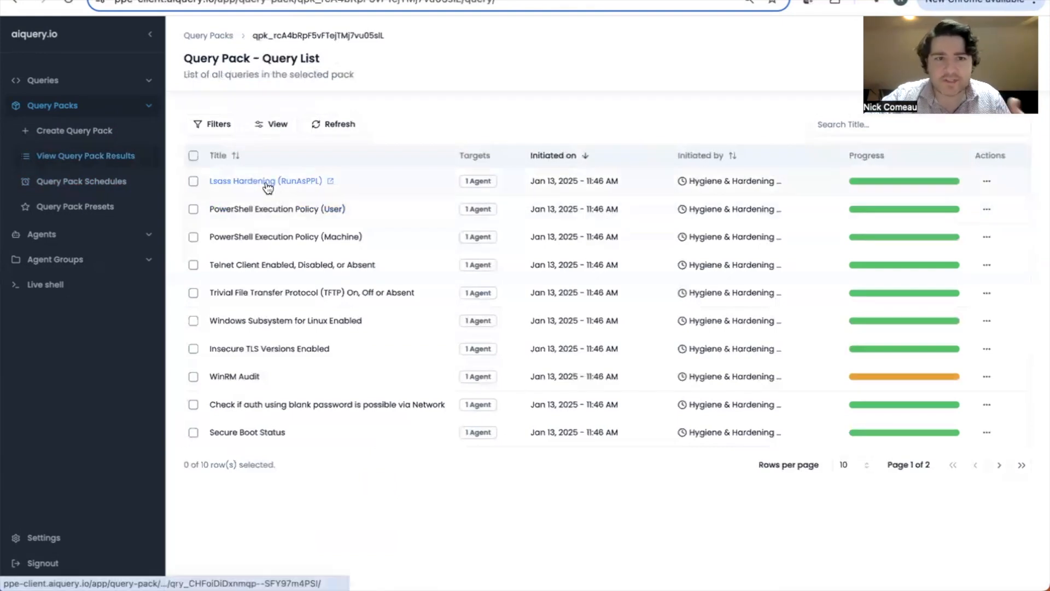
- Examine the PowerShell Execution Policy (User) query's response rows per user, and return to the pack's query list
click(270, 211)
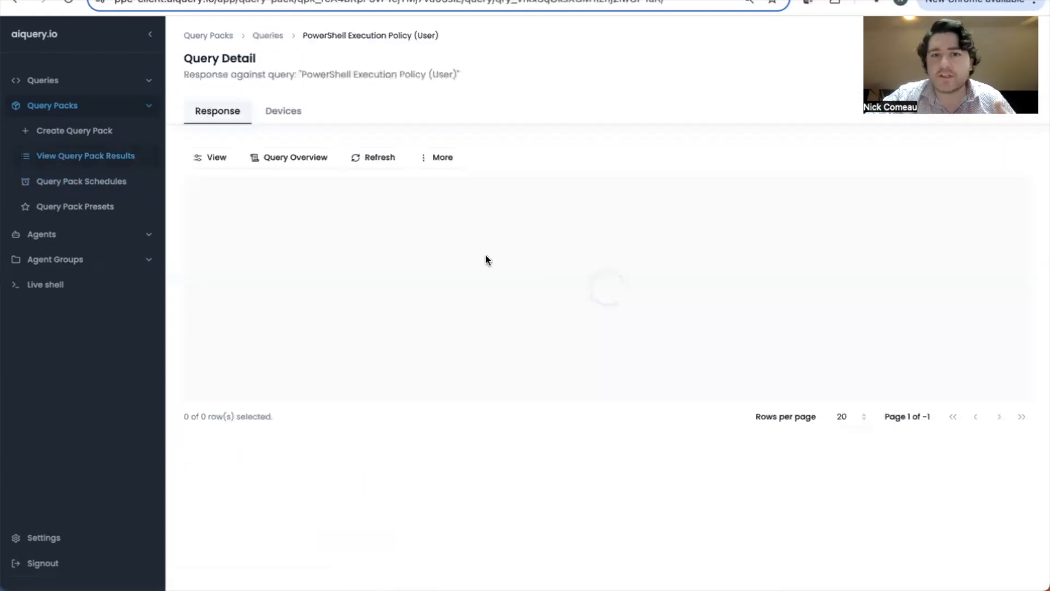
drag(950, 239, 678, 230)
drag(933, 213, 518, 214)
click(706, 277)
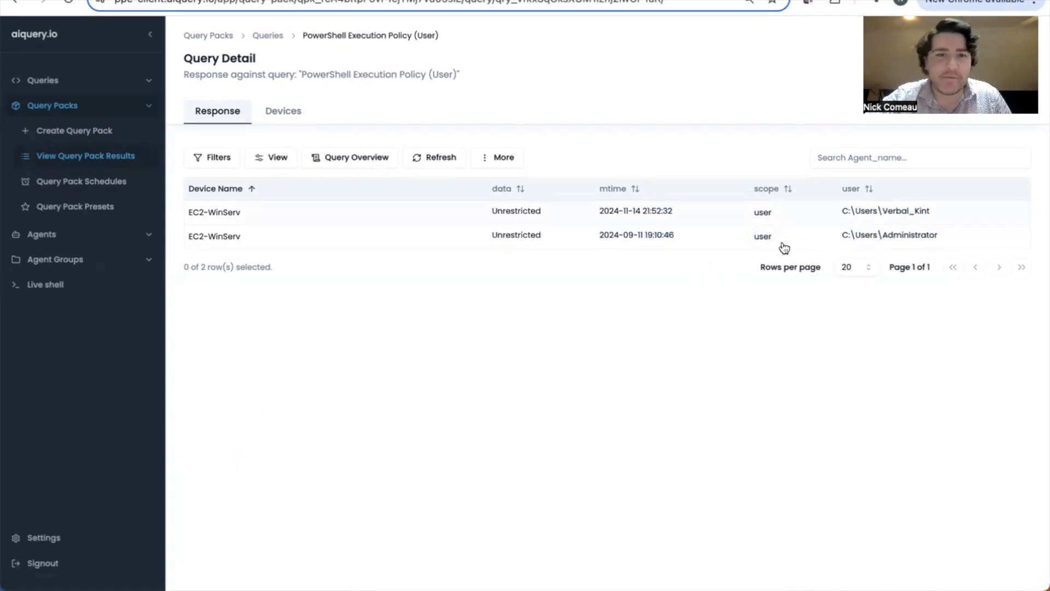
click(17, 2)
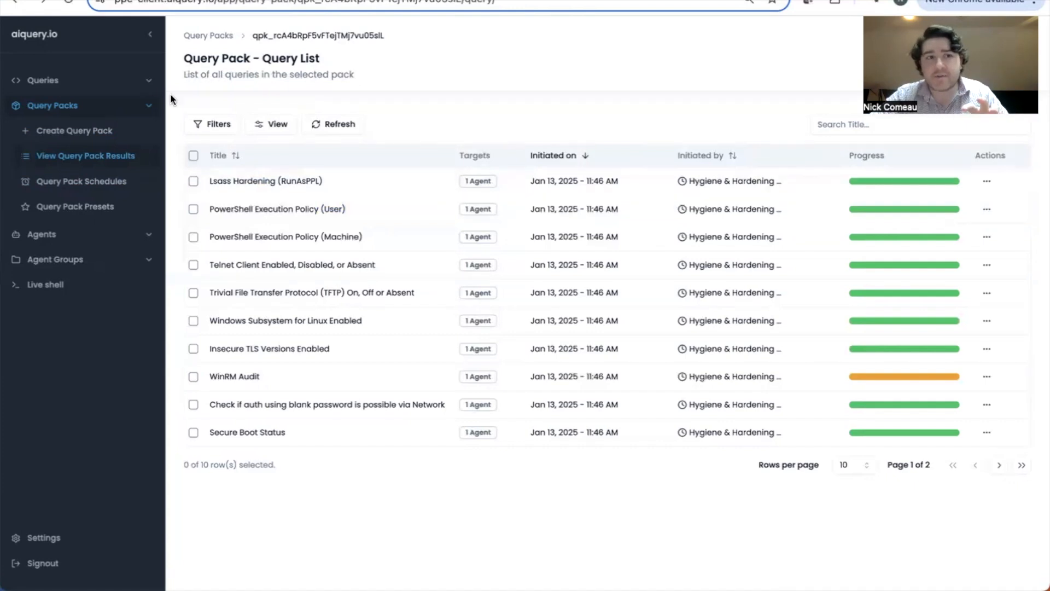
- View the non-scheduled results of individual queries and the list of query pack results
click(146, 81)
click(87, 130)
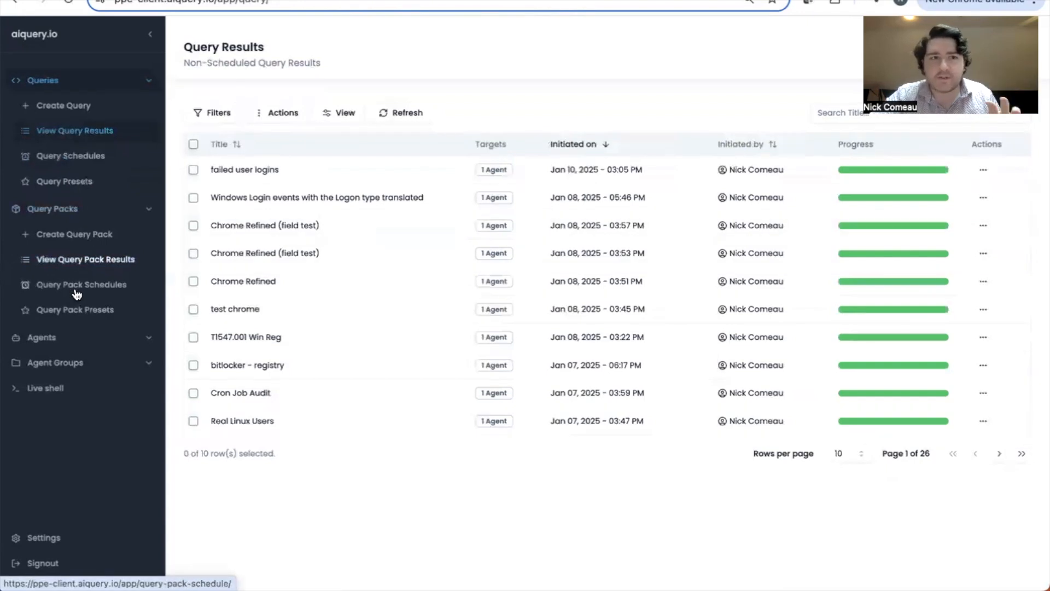
click(93, 258)
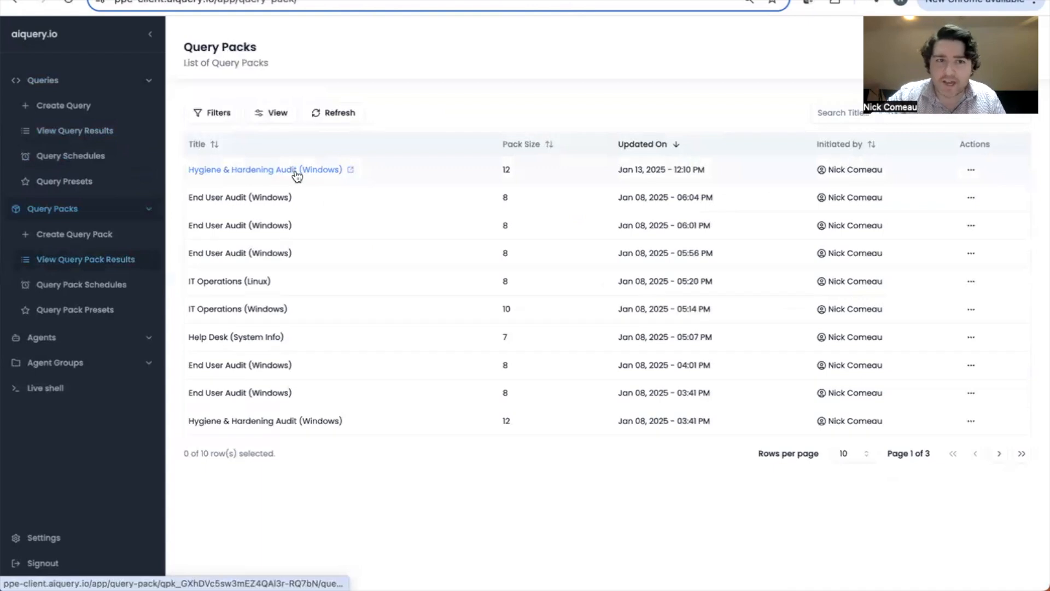
- Return to the query pack schedules and reopen the queries run by the 11:46 AM Hygiene & Hardening Audit (Windows) schedule
click(100, 284)
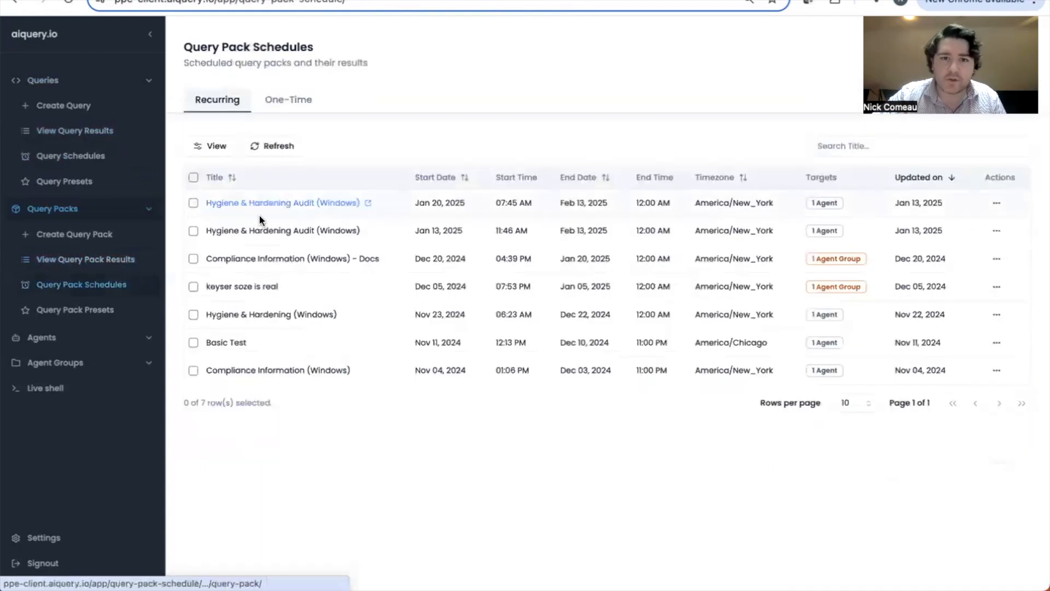
click(255, 231)
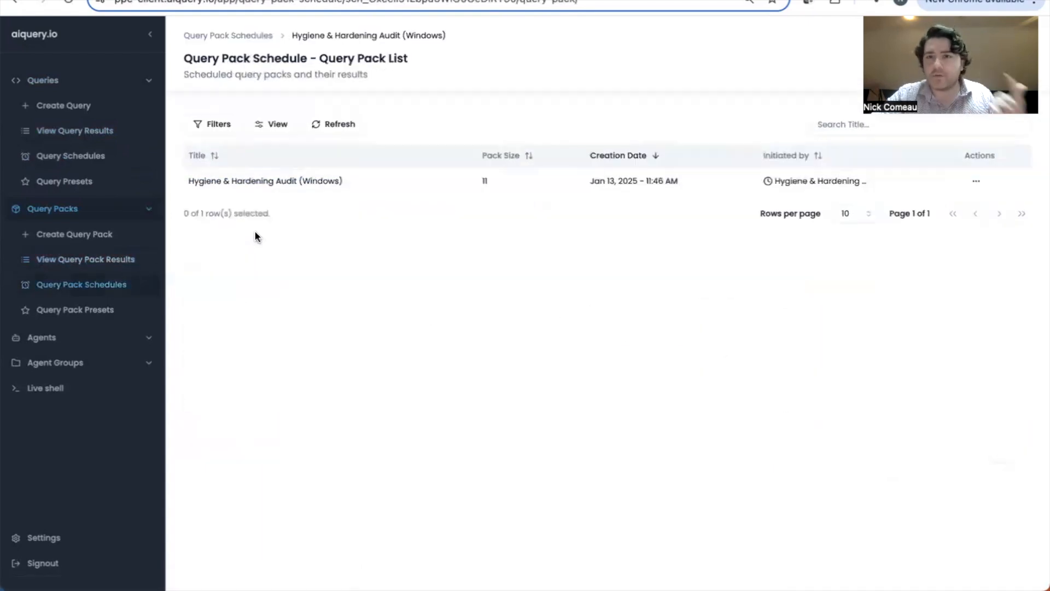
click(292, 186)
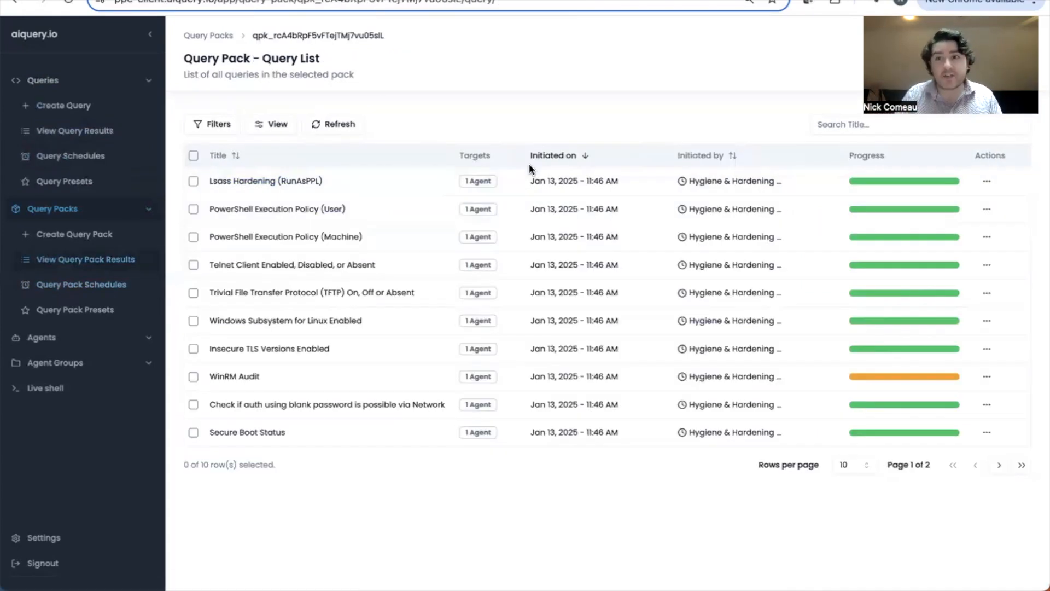